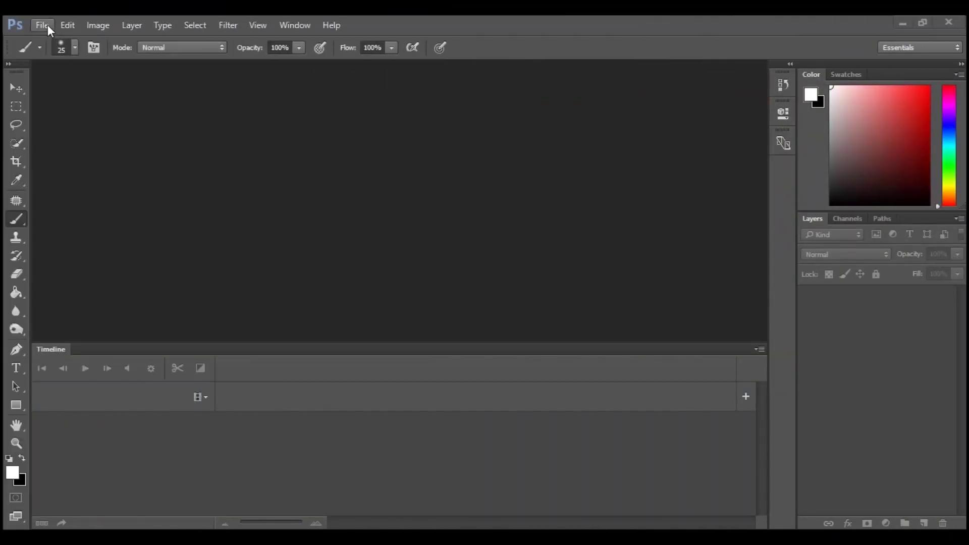
- Open the 'sample noor' waterfall video from the cinemagraph folder via File > Open
click(44, 25)
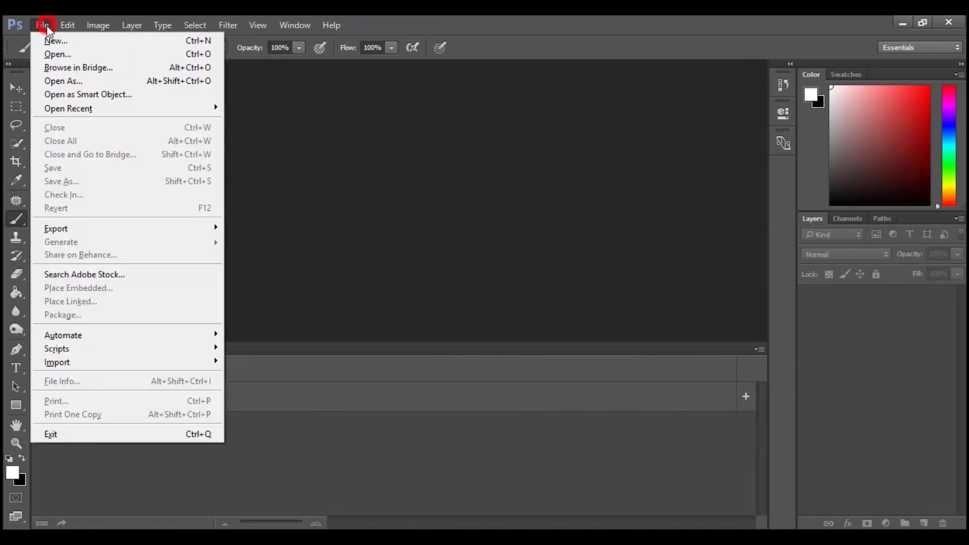
click(59, 54)
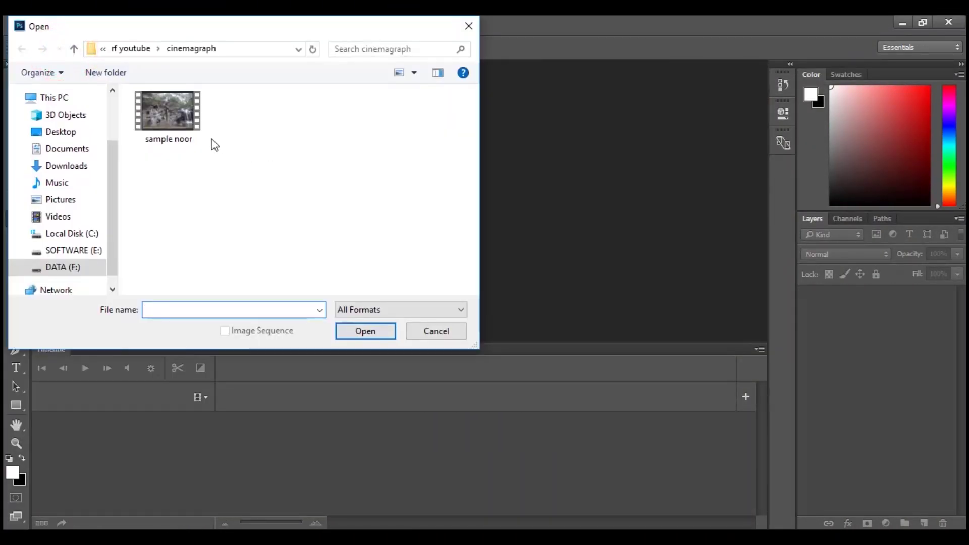
double_click(182, 124)
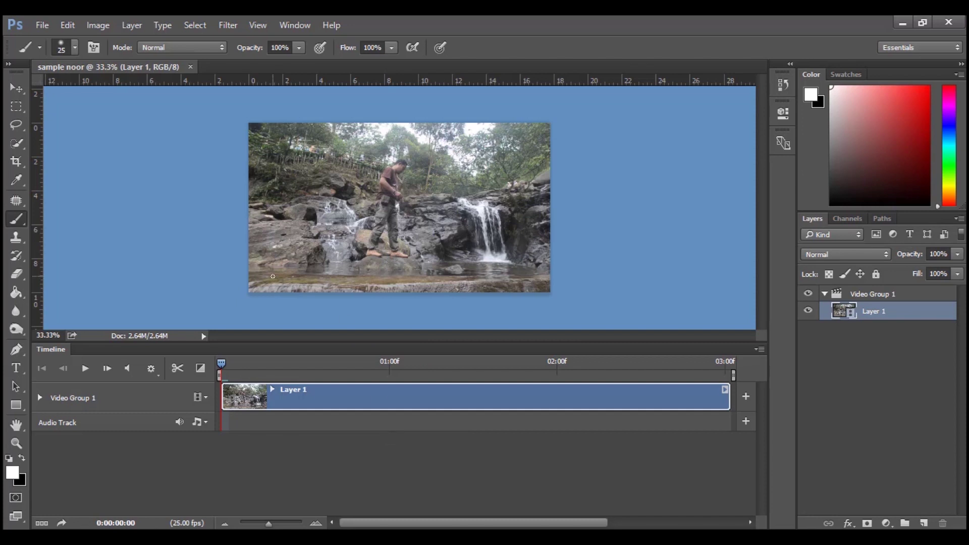
click(297, 27)
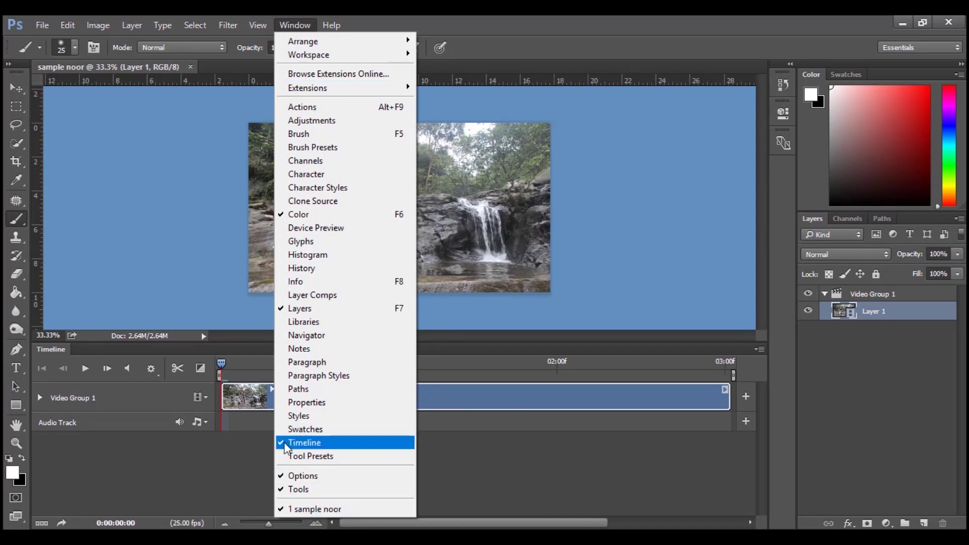
click(656, 289)
drag(223, 363, 703, 389)
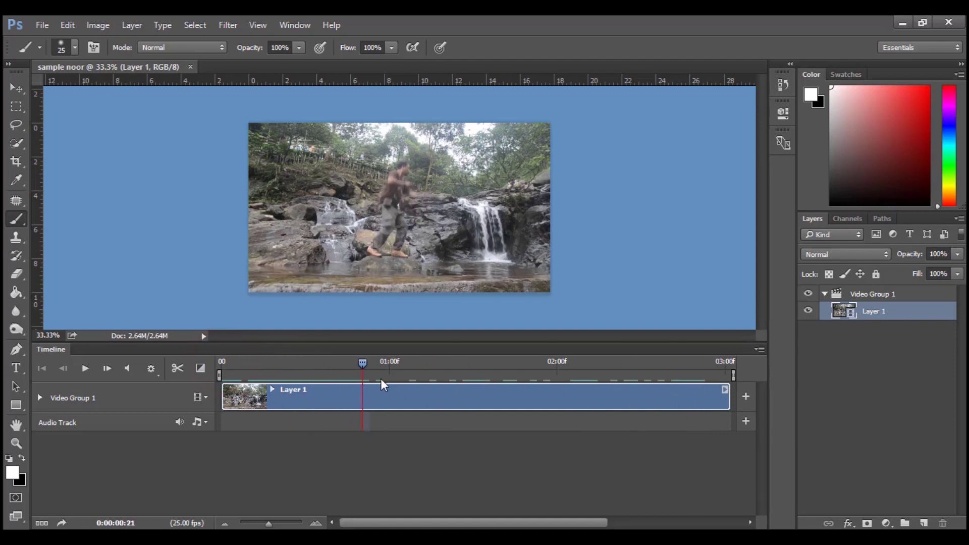
drag(612, 389, 270, 393)
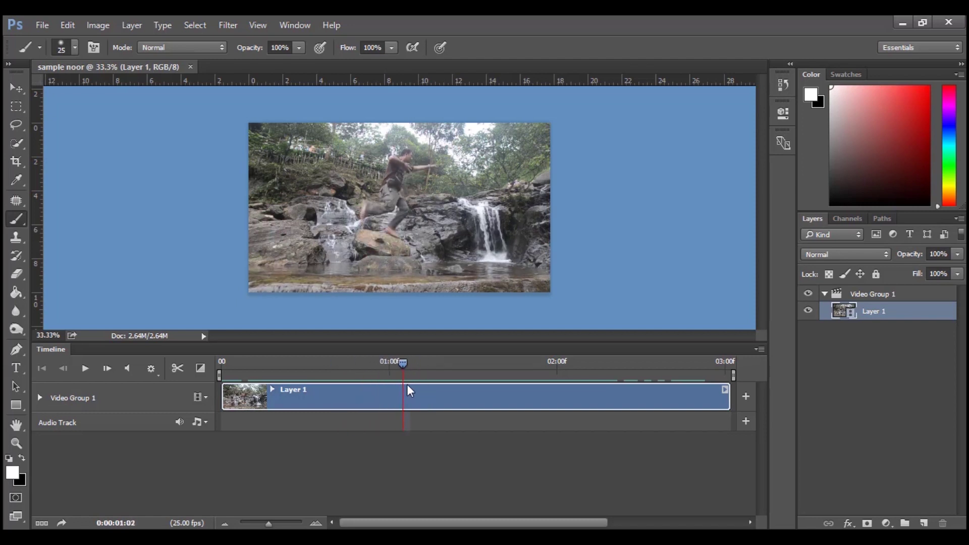
mouse_move(461, 392)
mouse_down()
mouse_move(314, 396)
mouse_move(366, 399)
mouse_up()
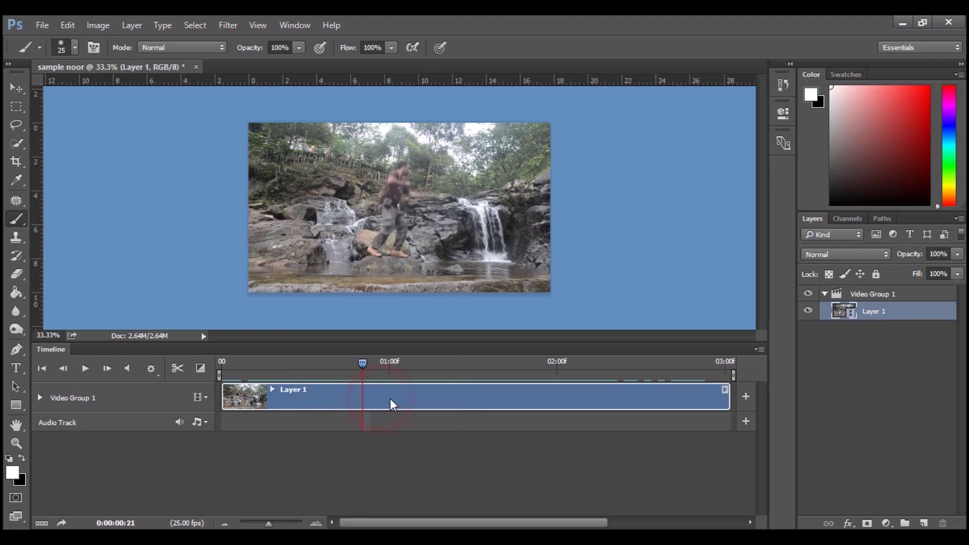
- Trim the clip's start so it begins at 00:22
drag(393, 405, 369, 402)
drag(223, 394, 368, 399)
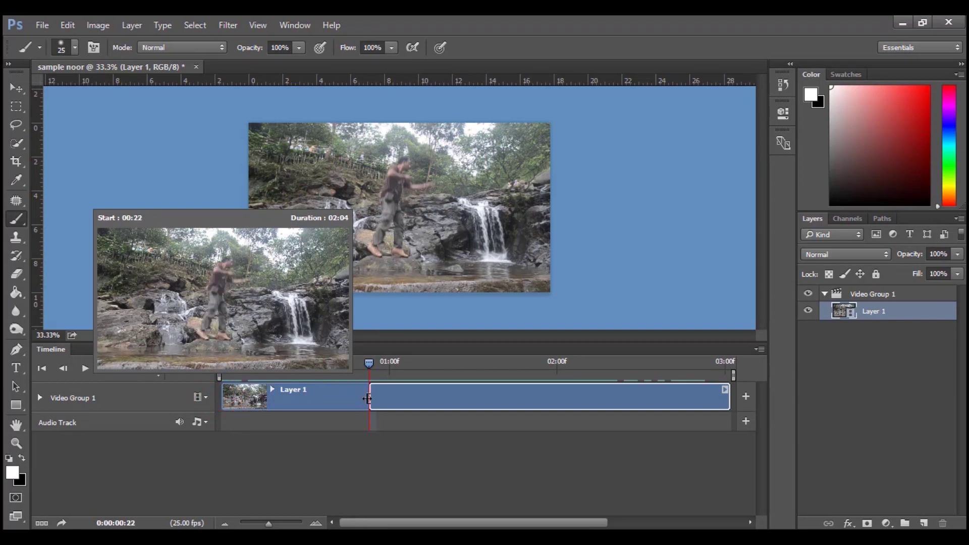
drag(368, 399, 369, 399)
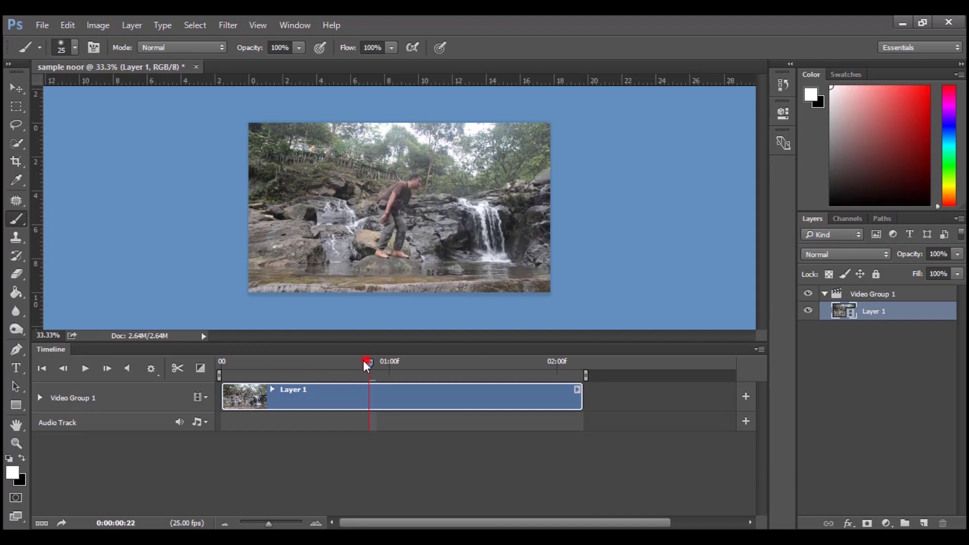
mouse_move(368, 364)
mouse_down()
mouse_move(223, 367)
mouse_move(431, 381)
mouse_up()
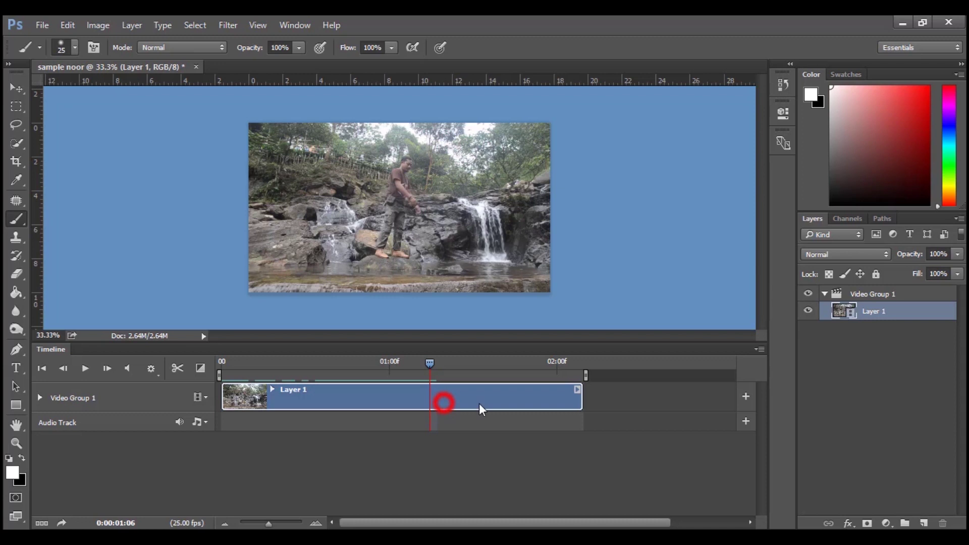
- Trim the clip's end back to 01:06 and scrub through the trimmed footage
drag(581, 405, 428, 413)
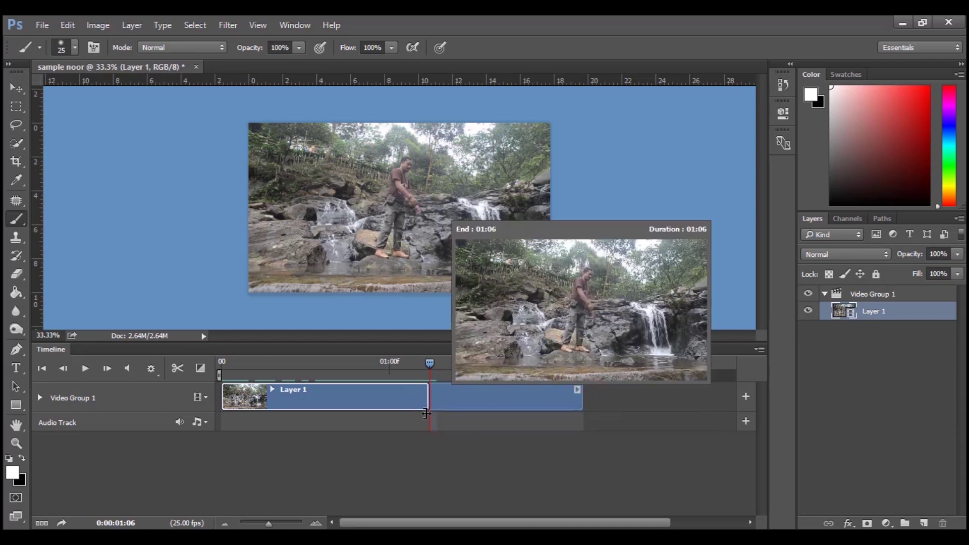
drag(427, 414, 427, 414)
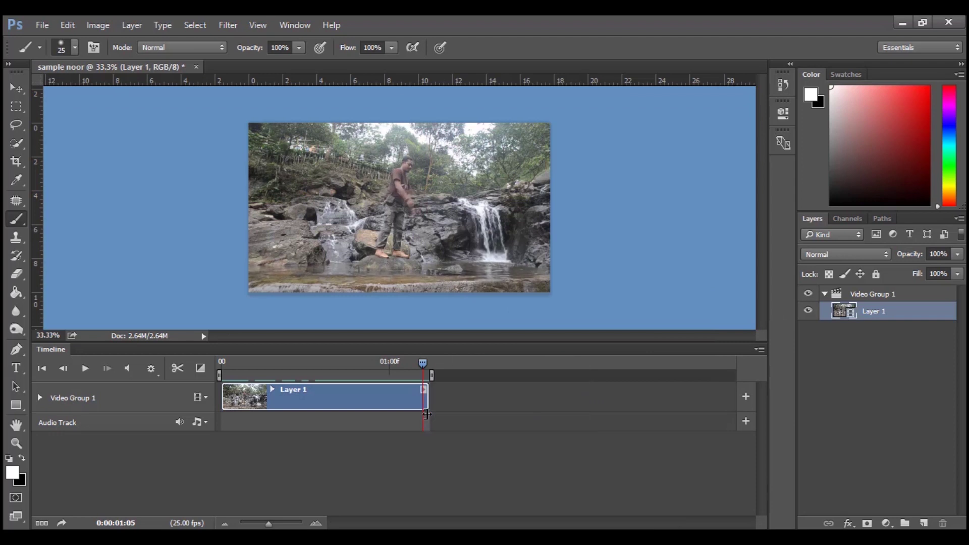
drag(424, 364, 292, 377)
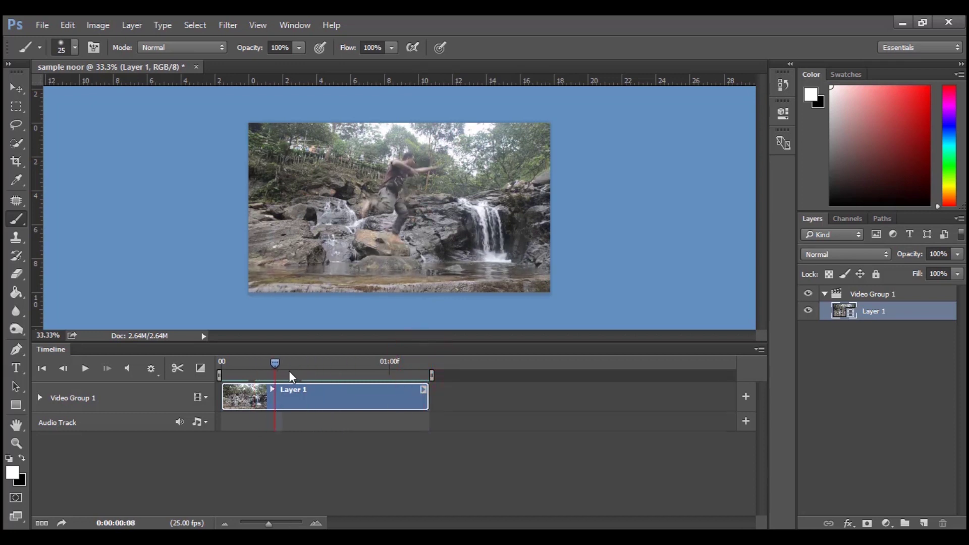
drag(292, 377, 218, 390)
drag(216, 384, 433, 380)
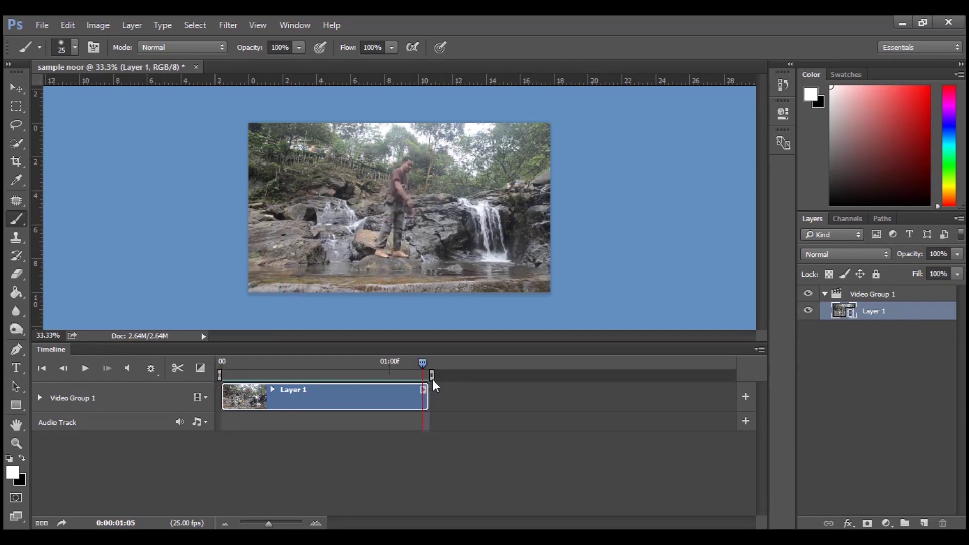
mouse_move(272, 374)
mouse_down()
mouse_move(243, 384)
mouse_move(442, 385)
mouse_move(242, 384)
mouse_move(447, 380)
mouse_move(223, 385)
mouse_move(423, 386)
mouse_up()
- Duplicate Video Group 1 and move the copy's clip later, past the original's end
click(883, 293)
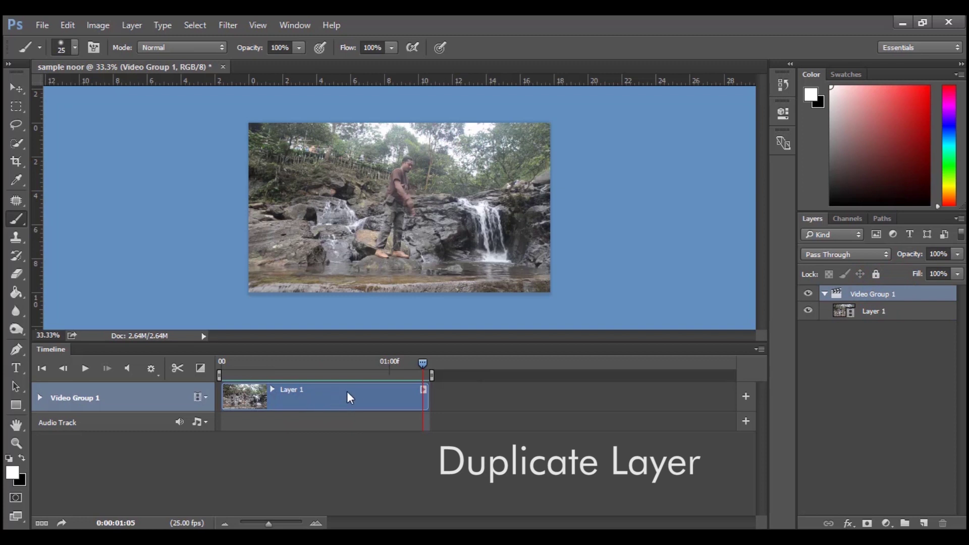
drag(904, 295, 924, 522)
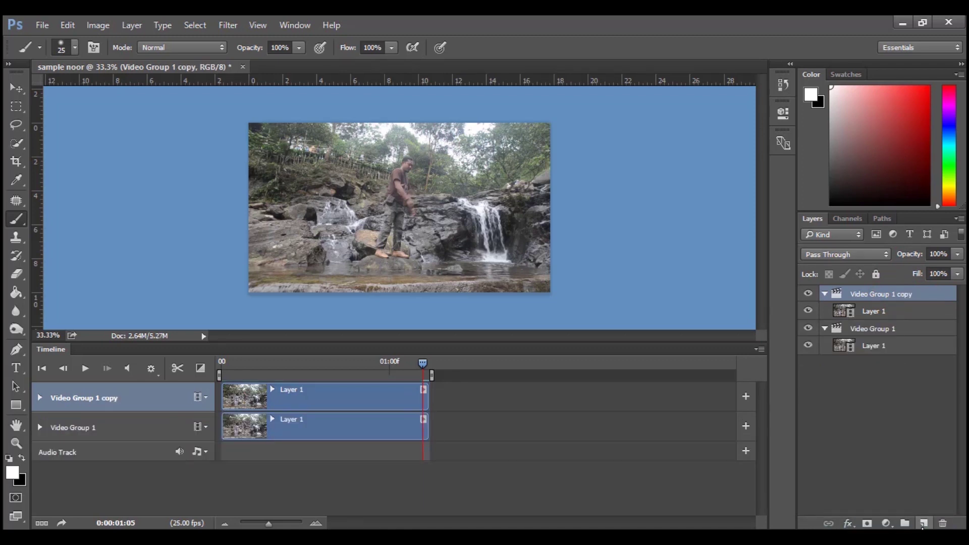
click(370, 437)
click(351, 393)
click(324, 397)
drag(324, 397, 512, 403)
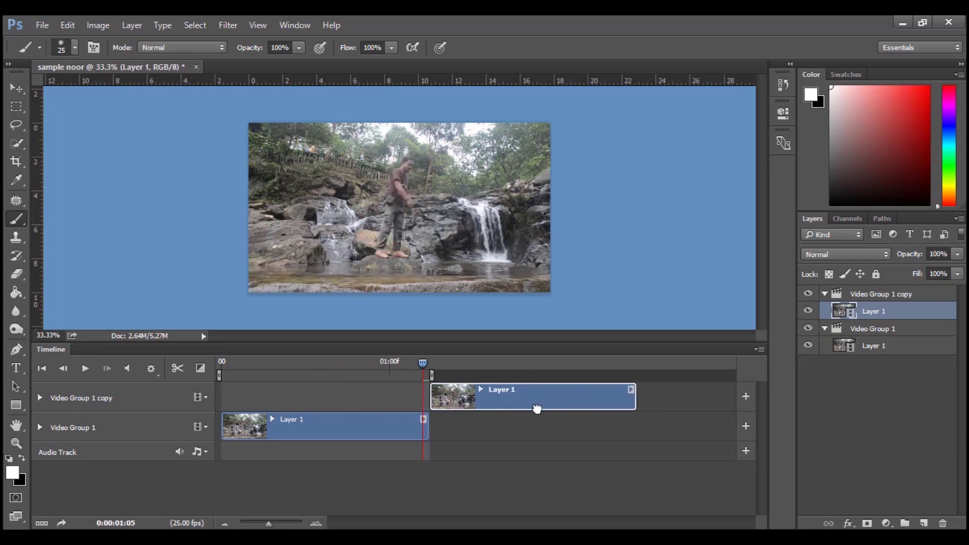
drag(513, 404, 536, 407)
click(430, 364)
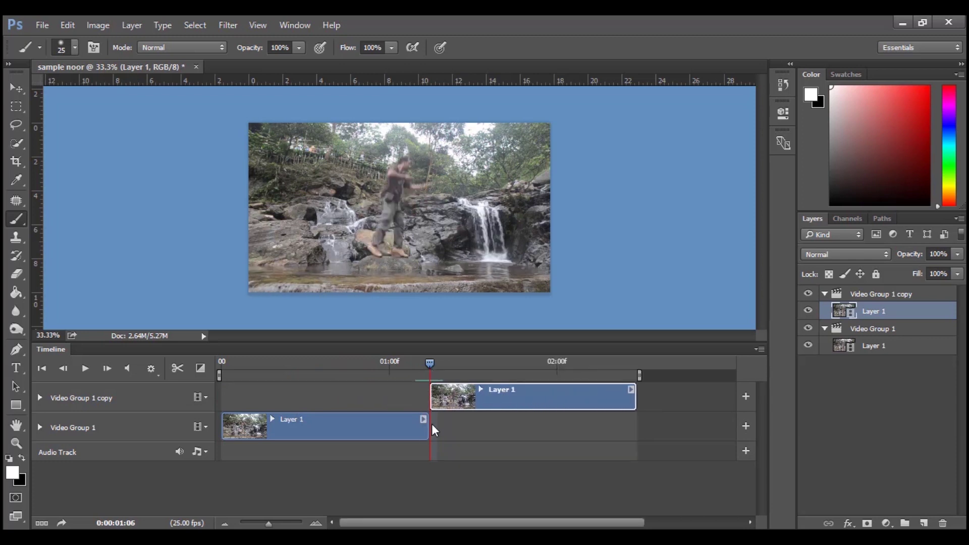
- Extend the copy clip's start earlier, shorten its end, and preview the overlap
drag(431, 404, 338, 393)
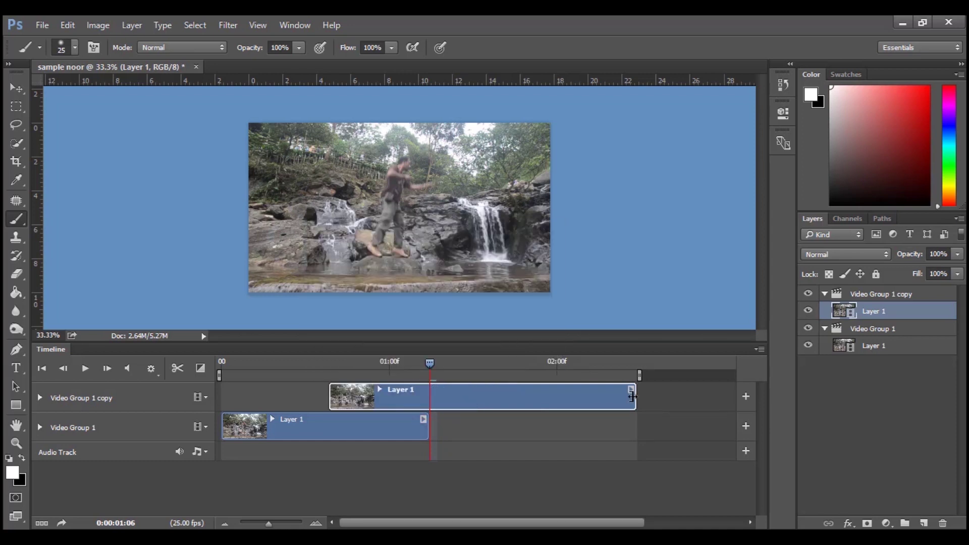
drag(632, 397, 429, 399)
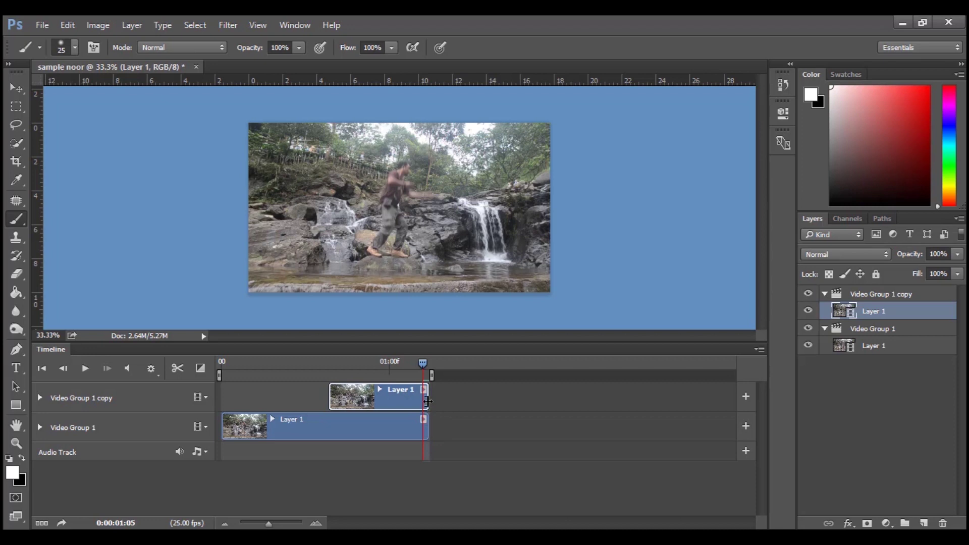
click(381, 430)
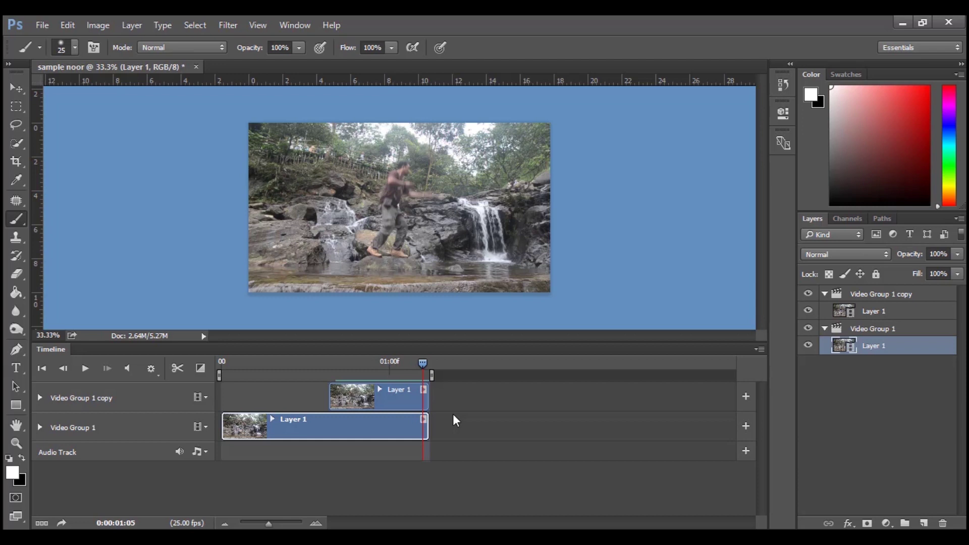
mouse_move(423, 363)
mouse_down()
mouse_move(329, 376)
mouse_move(399, 371)
mouse_up()
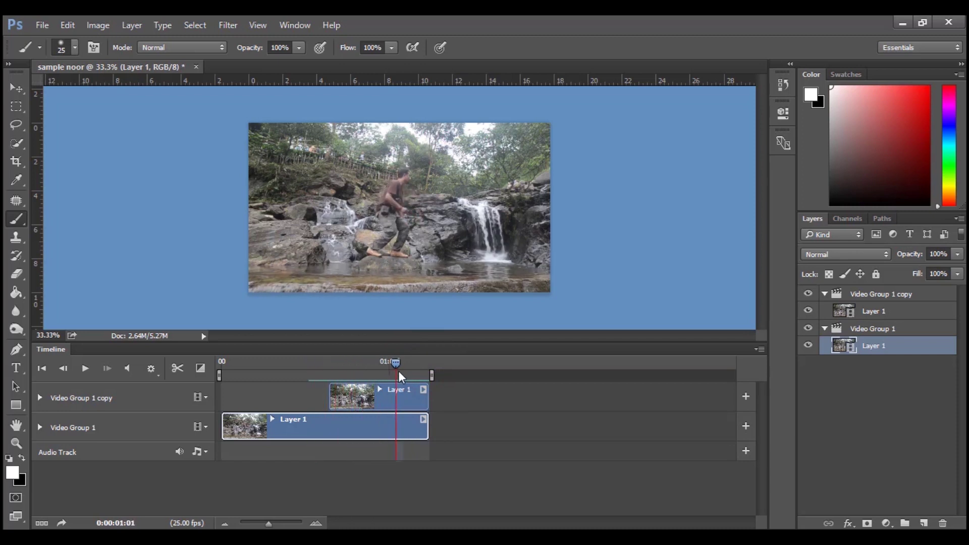
click(410, 407)
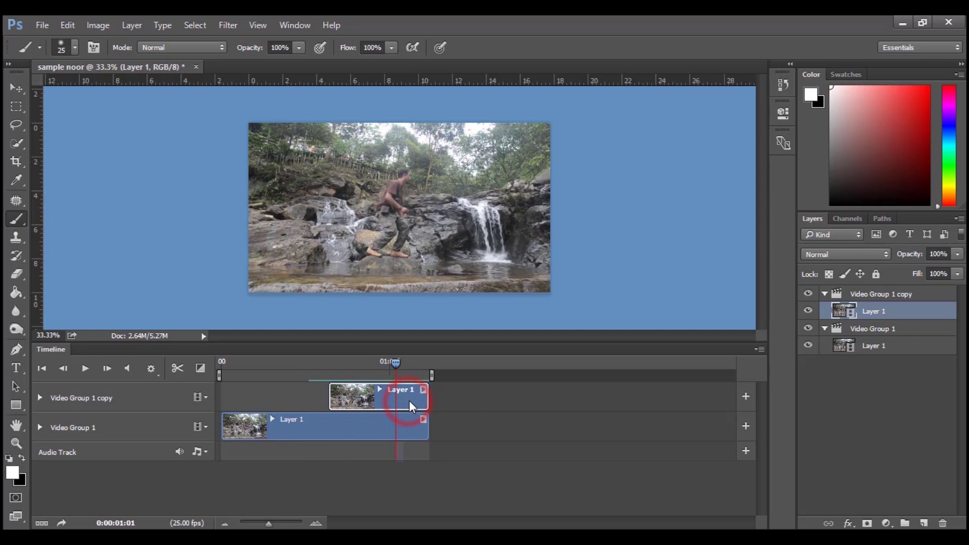
mouse_move(397, 363)
mouse_down()
mouse_move(331, 368)
mouse_move(430, 359)
mouse_move(341, 366)
mouse_up()
- Enable the copy layer's Opacity stopwatch and set 0% opacity at the clip start
click(368, 393)
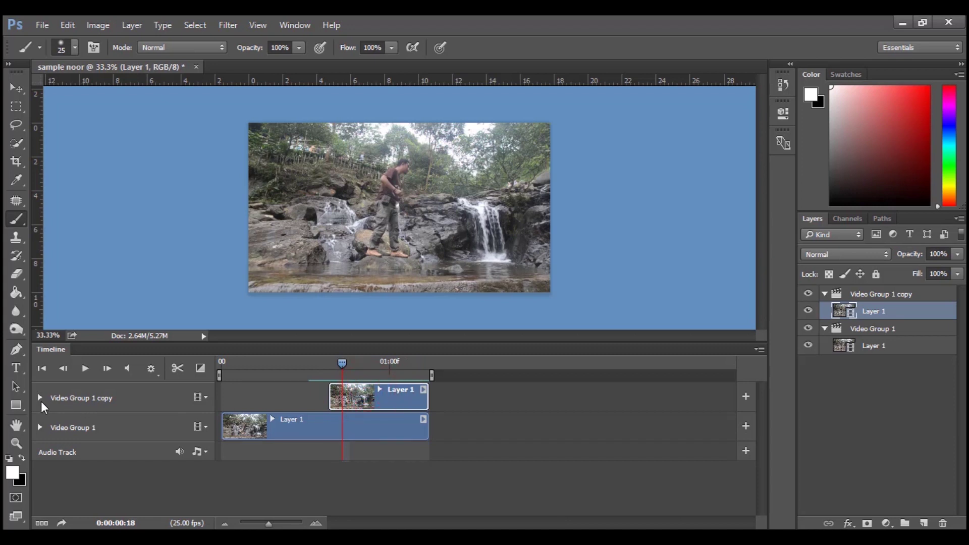
click(40, 398)
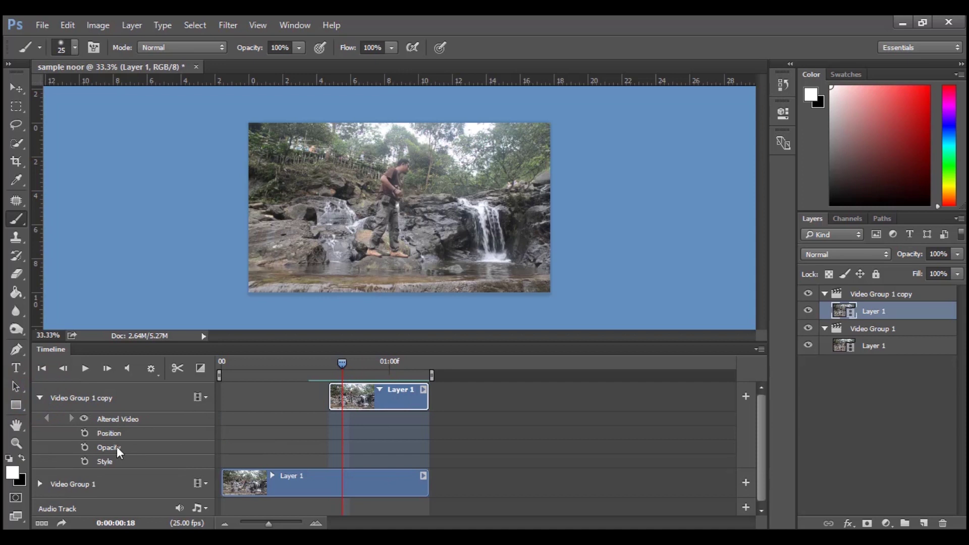
click(85, 448)
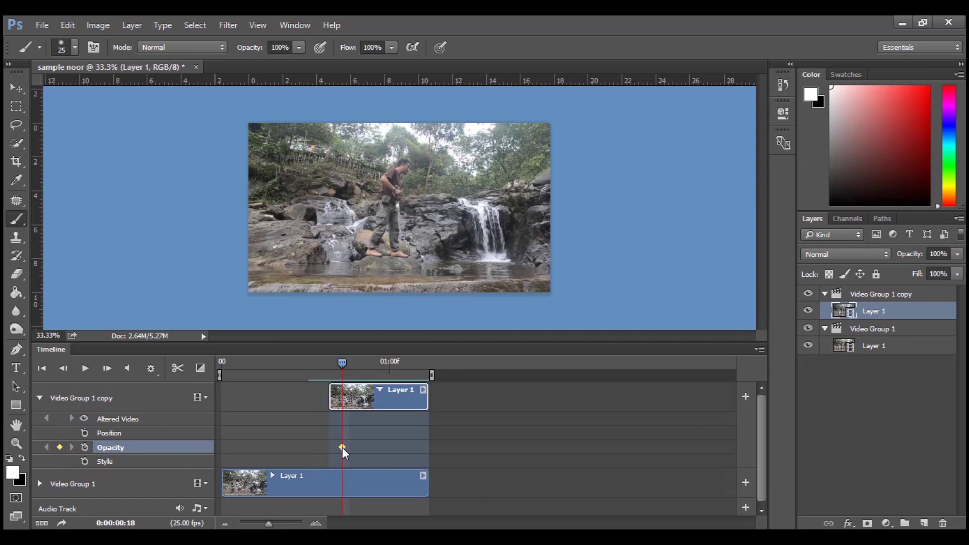
click(957, 255)
drag(962, 271, 886, 271)
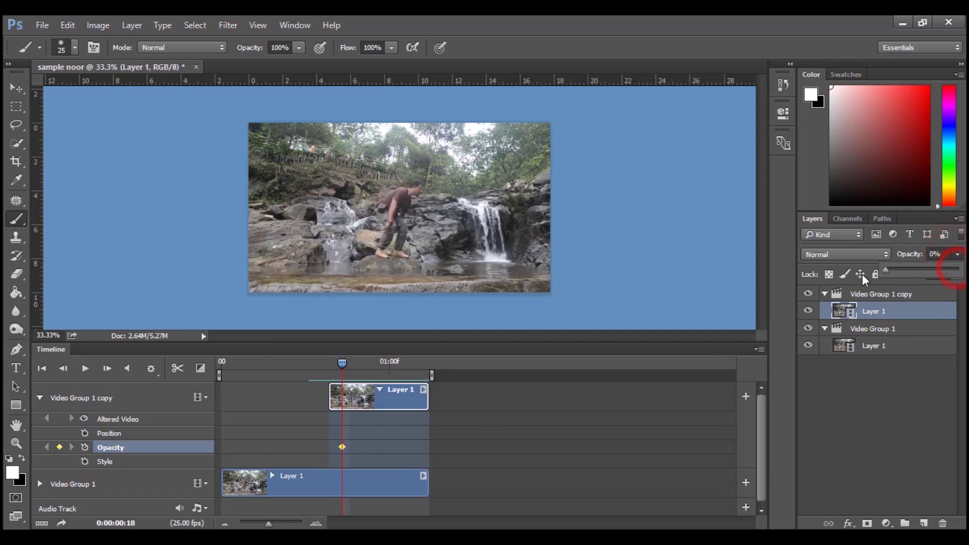
- Add a 100% opacity keyframe at 01:06, move the 0% keyframe to the clip start, and preview
drag(342, 362, 392, 370)
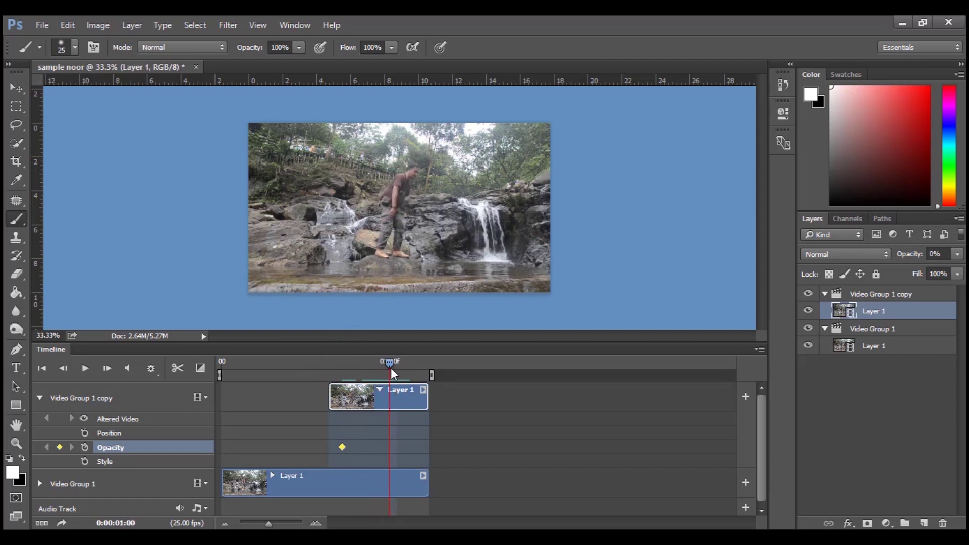
click(59, 448)
click(959, 256)
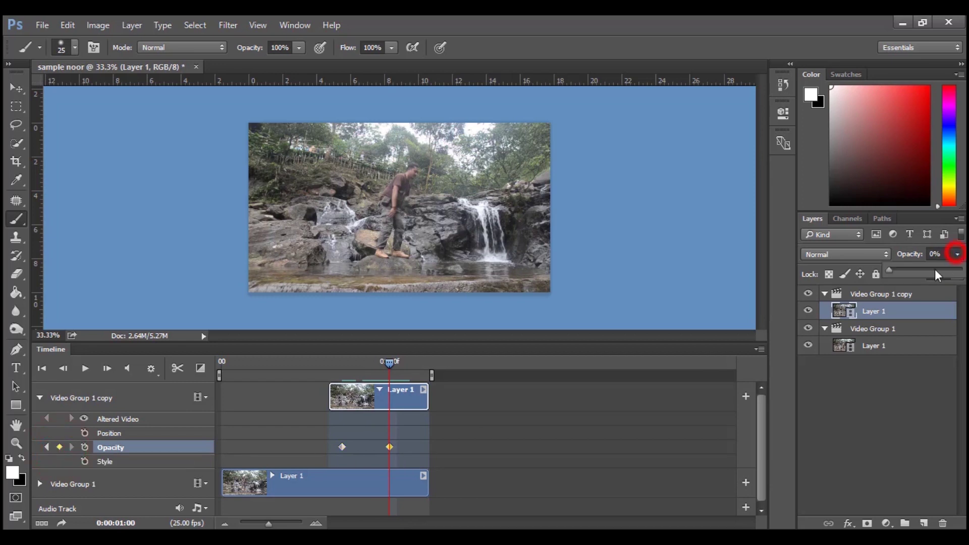
drag(888, 267, 961, 269)
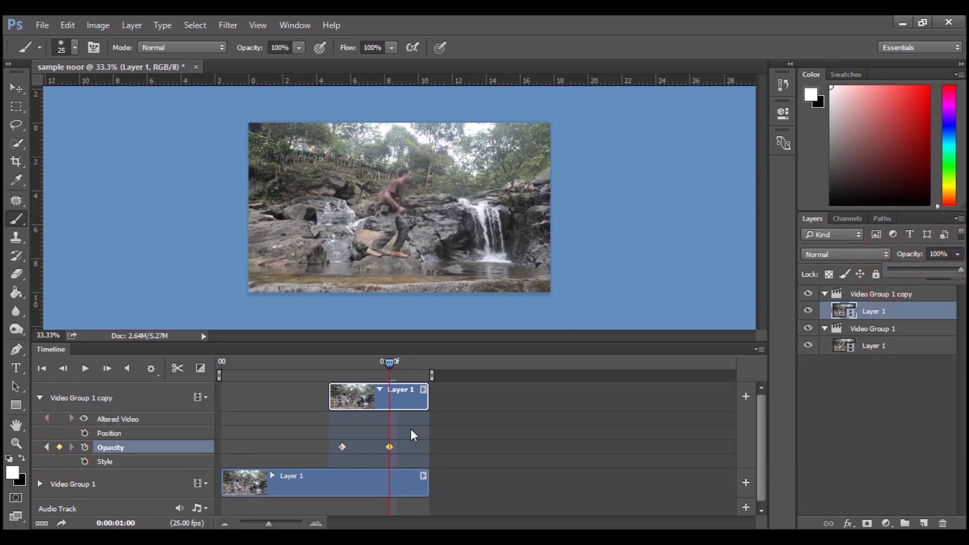
drag(390, 447, 429, 447)
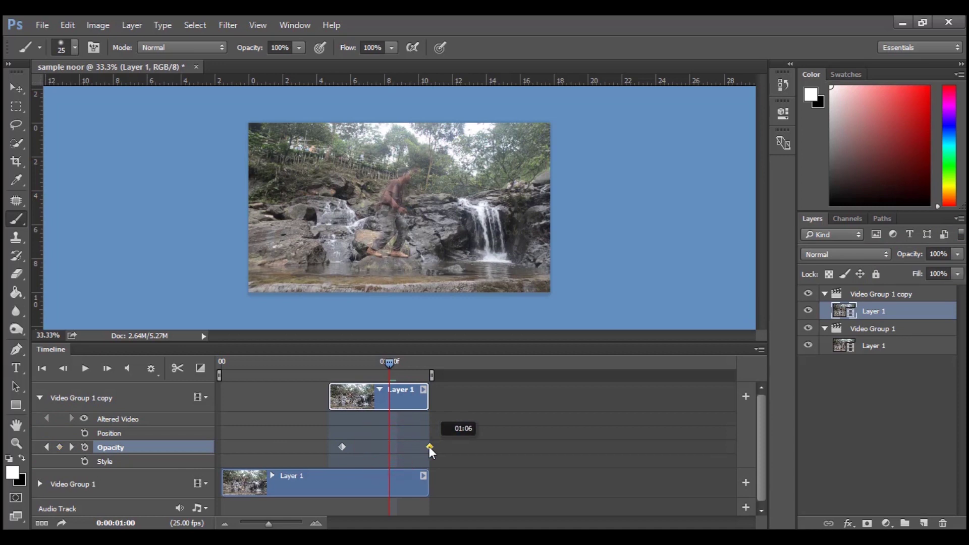
drag(342, 448, 338, 448)
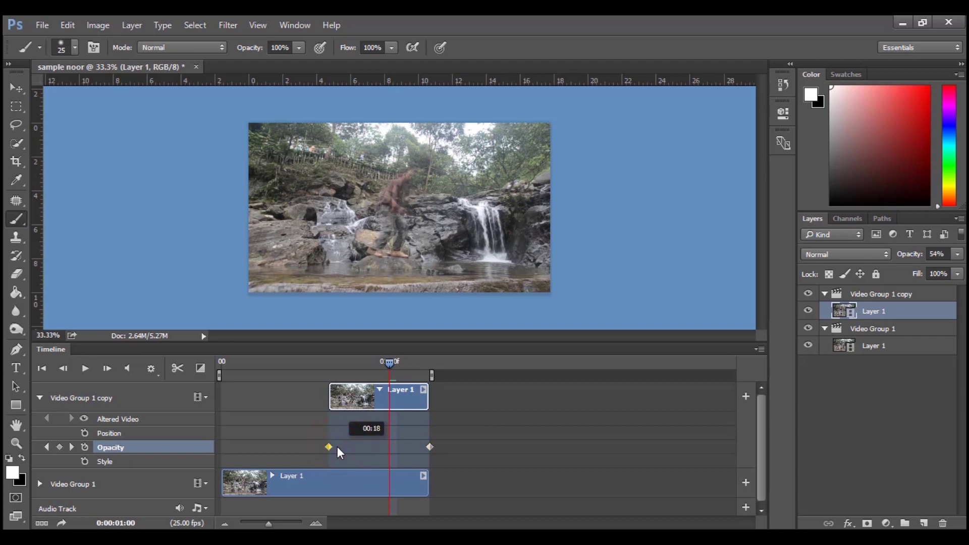
drag(389, 362, 382, 362)
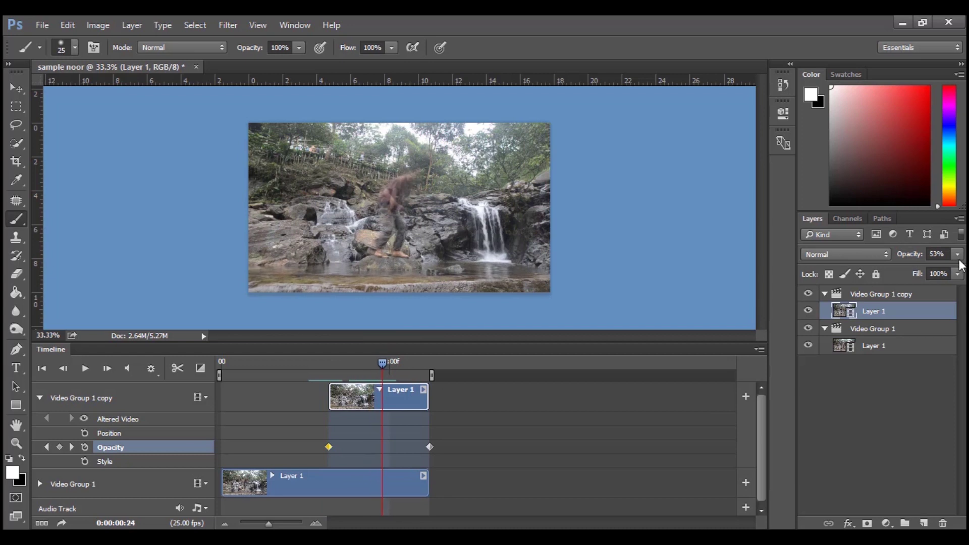
mouse_move(382, 363)
mouse_down()
mouse_move(423, 363)
mouse_move(299, 374)
mouse_move(444, 366)
mouse_move(237, 386)
mouse_move(272, 381)
mouse_up()
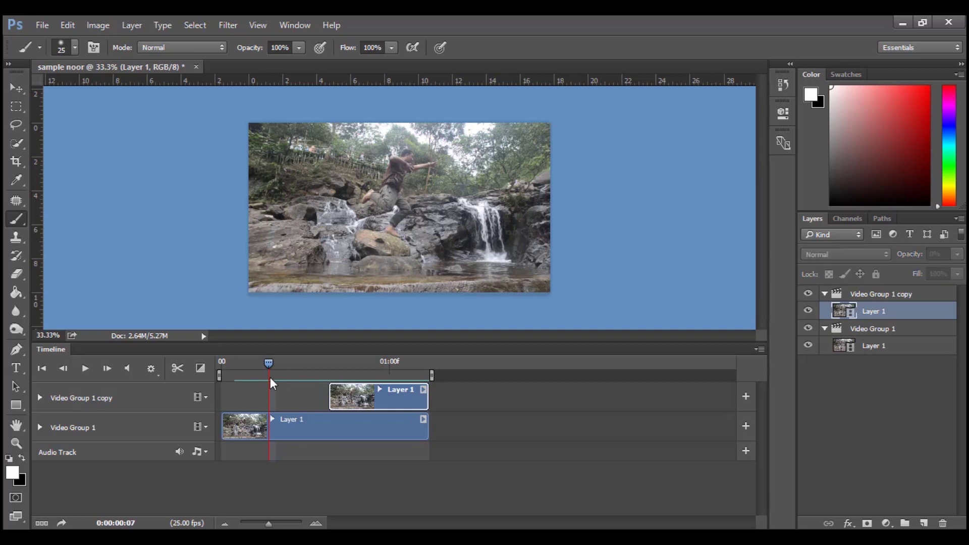
- Stamp all visible layers from Video Group 1 copy into Layer 2 with Ctrl+Shift+Alt+E
drag(270, 368, 272, 369)
click(904, 291)
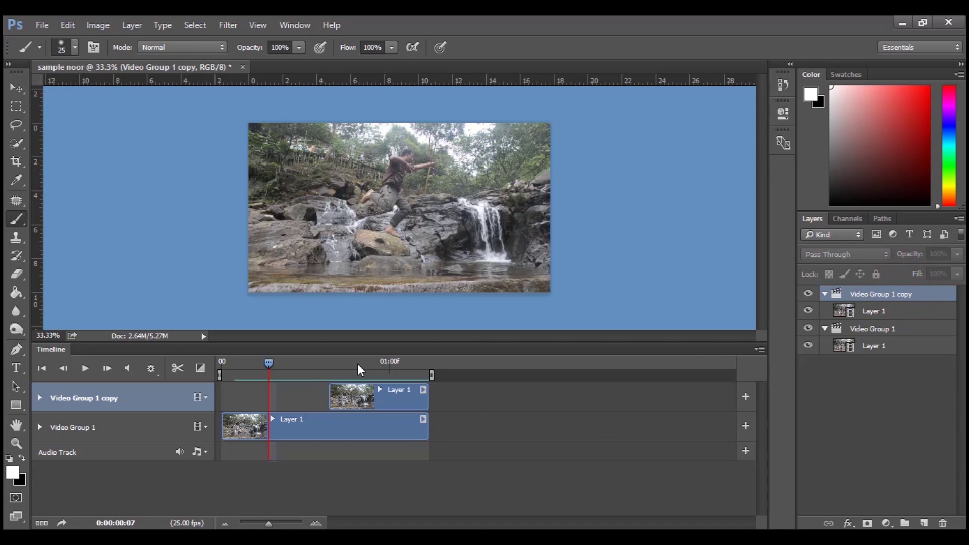
key(ctrl+shift+alt+e)
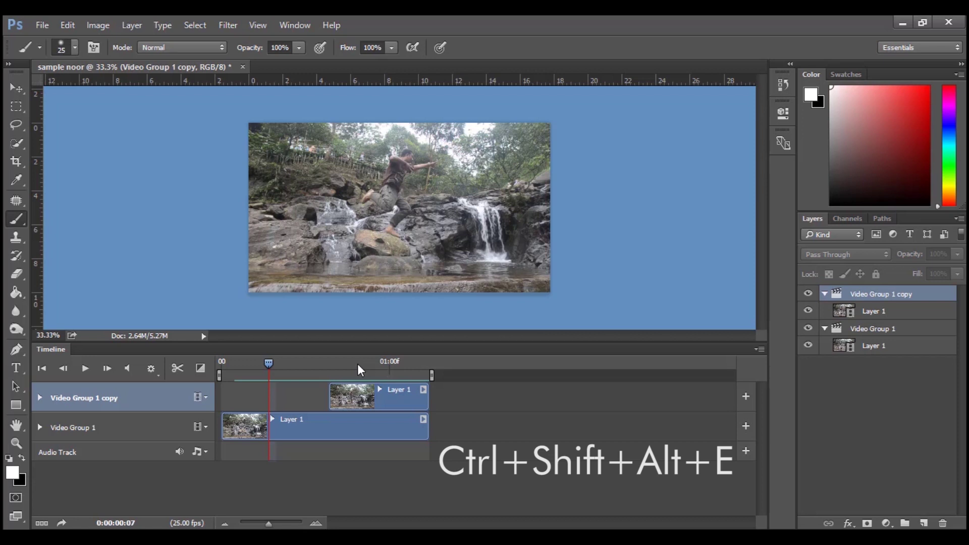
click(317, 360)
- Move the Layer 2 clip to start at 00 and trim its end to 01:06
drag(509, 370, 200, 390)
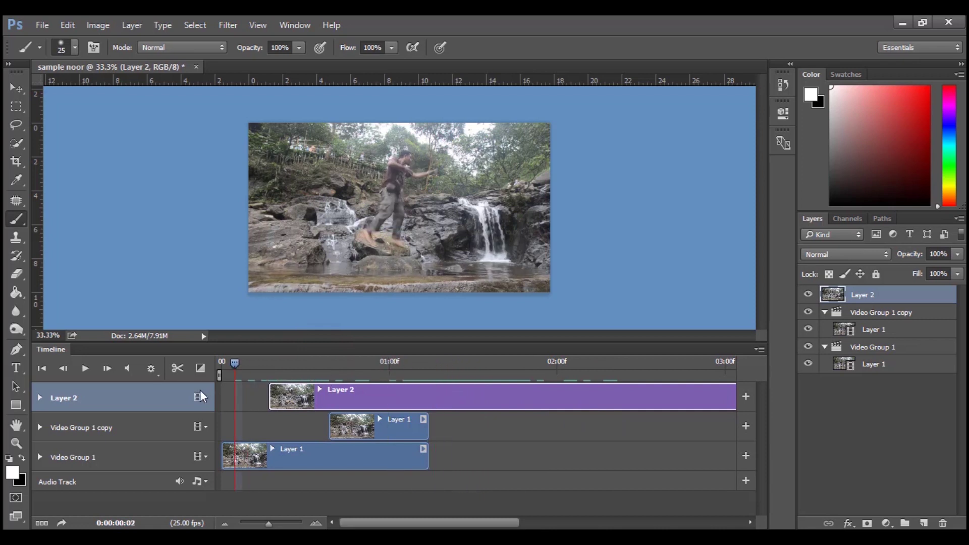
drag(574, 395, 529, 395)
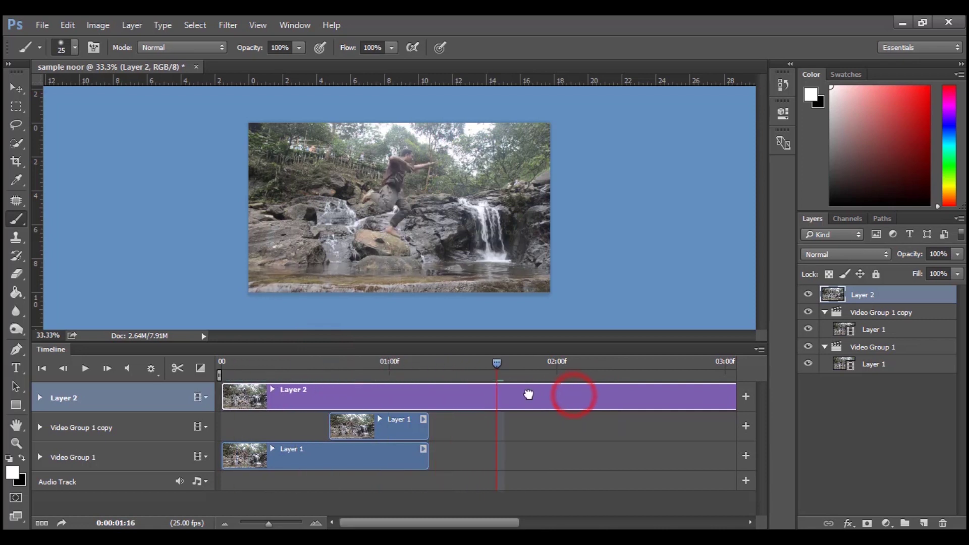
mouse_move(496, 368)
mouse_down()
mouse_move(250, 364)
mouse_move(381, 372)
mouse_move(284, 377)
mouse_move(431, 383)
mouse_up()
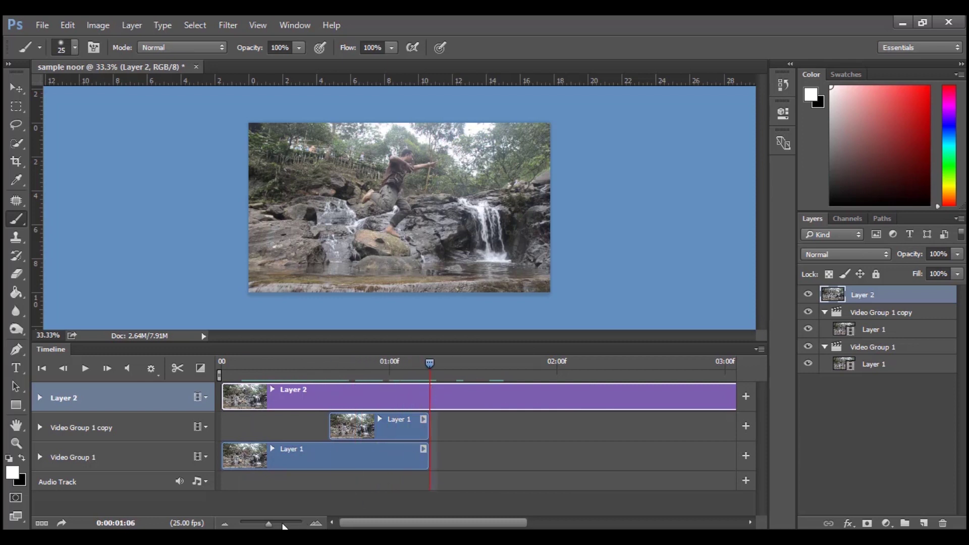
drag(269, 524, 260, 524)
drag(537, 398, 297, 414)
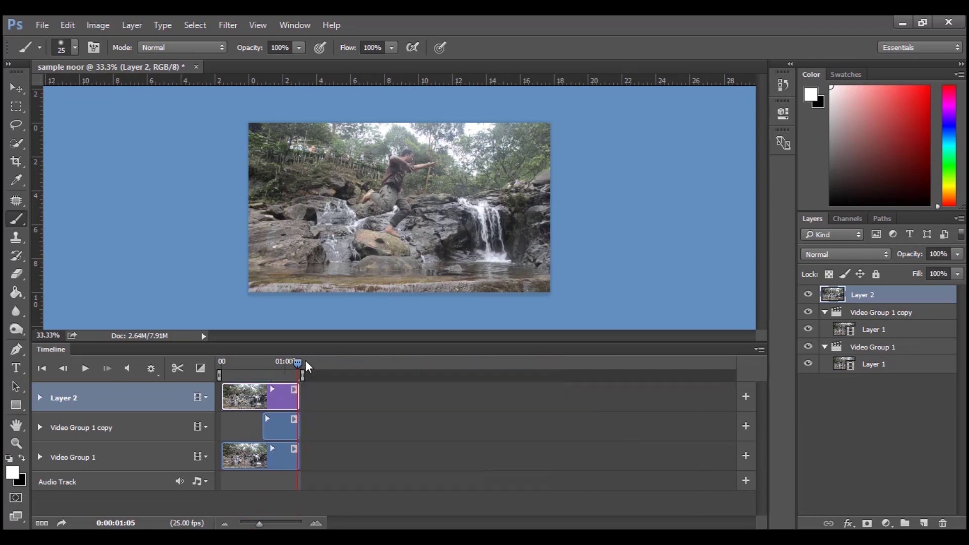
click(277, 523)
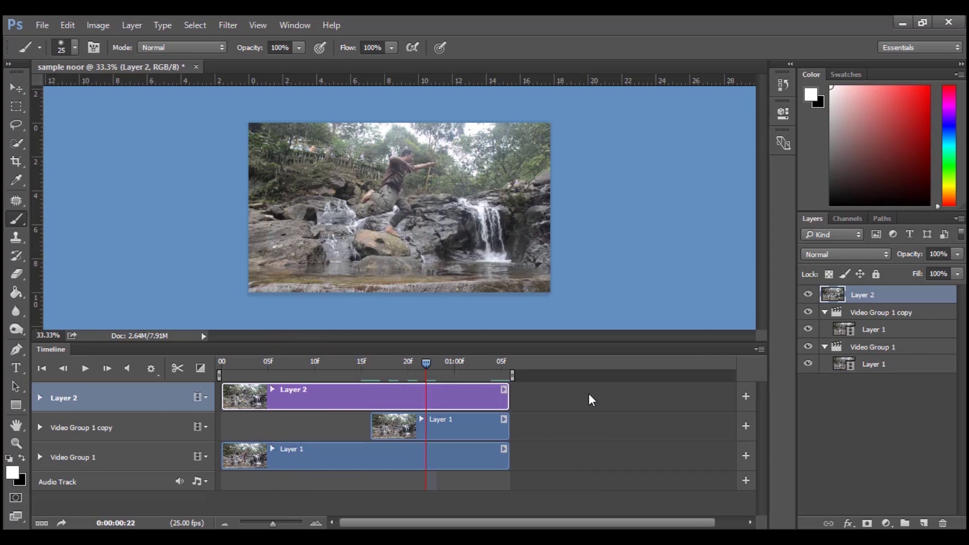
click(393, 393)
drag(399, 372, 389, 368)
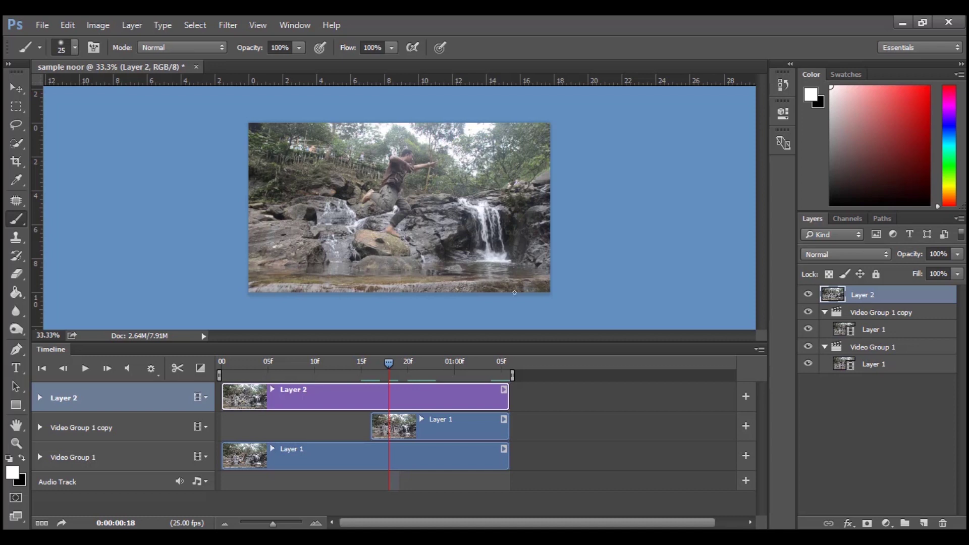
drag(457, 207, 451, 221)
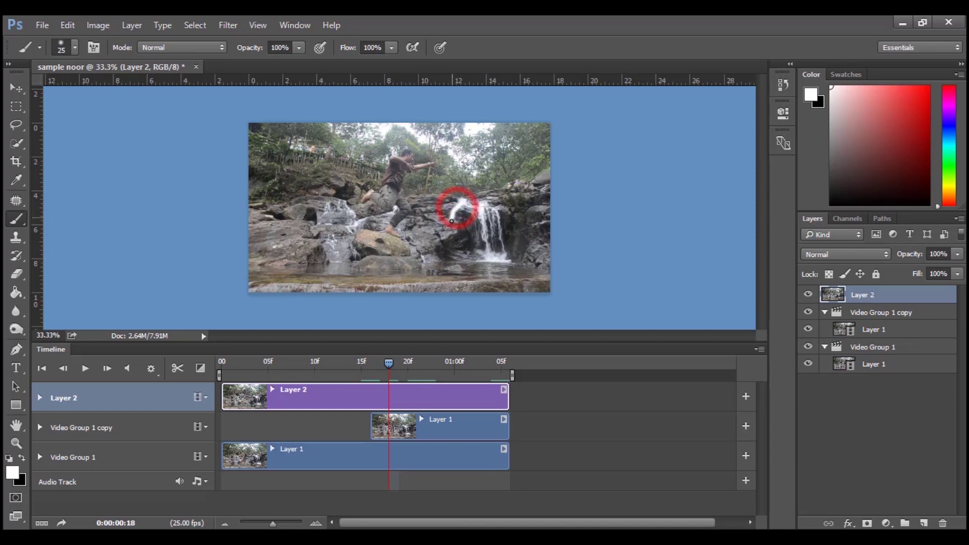
key(ctrl+z)
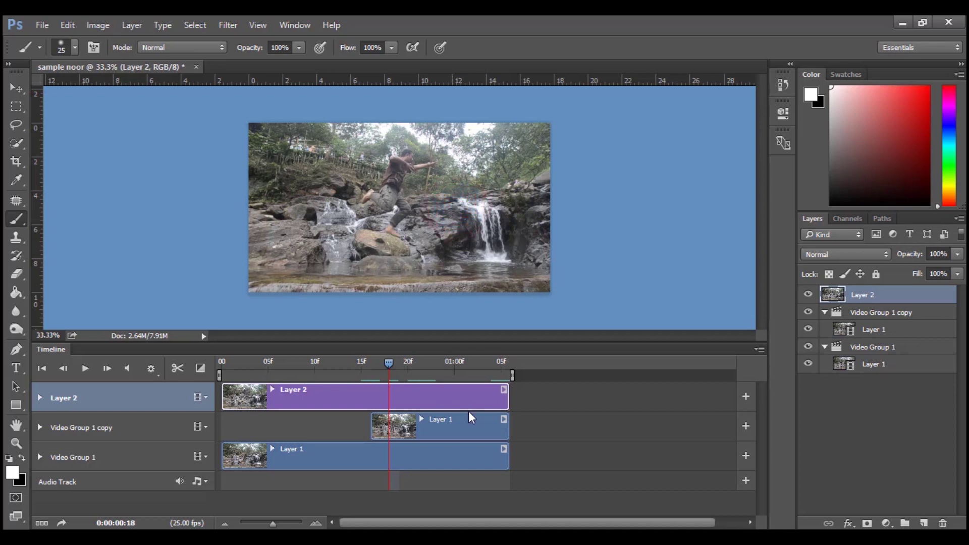
click(433, 398)
- Add a layer mask to Layer 2 and select the mask thumbnail
click(869, 524)
click(865, 298)
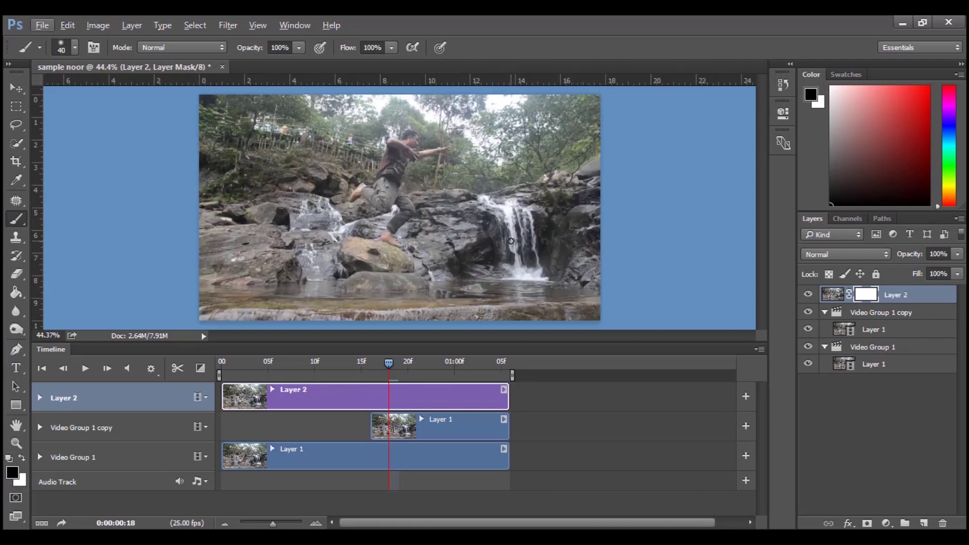
- Paint black over the right waterfall on the mask with the Soft Round Pressure Opacity brush
right_click(510, 239)
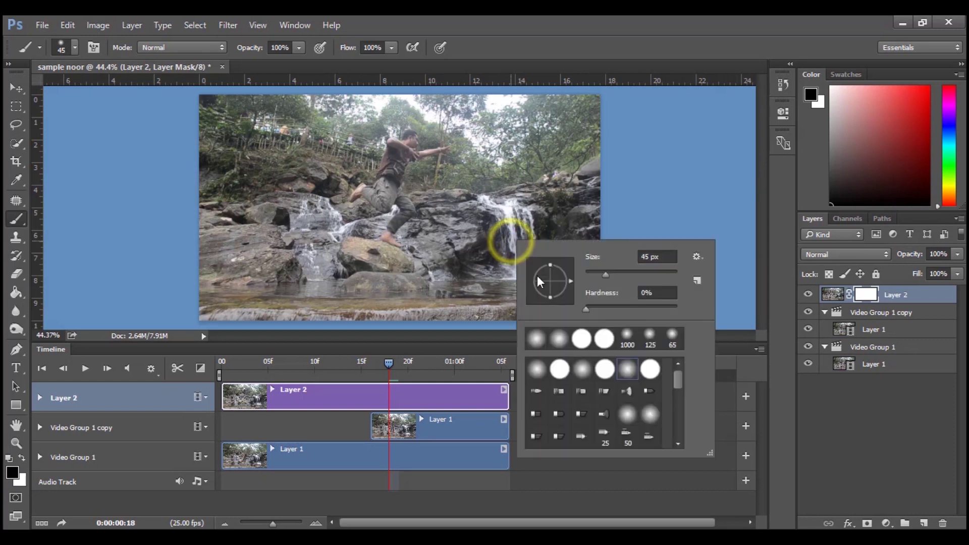
click(628, 372)
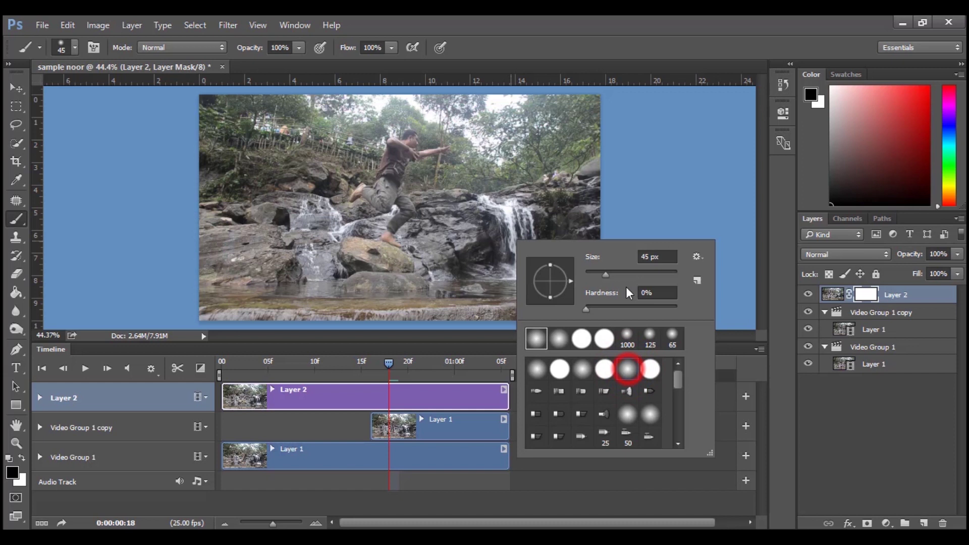
click(510, 225)
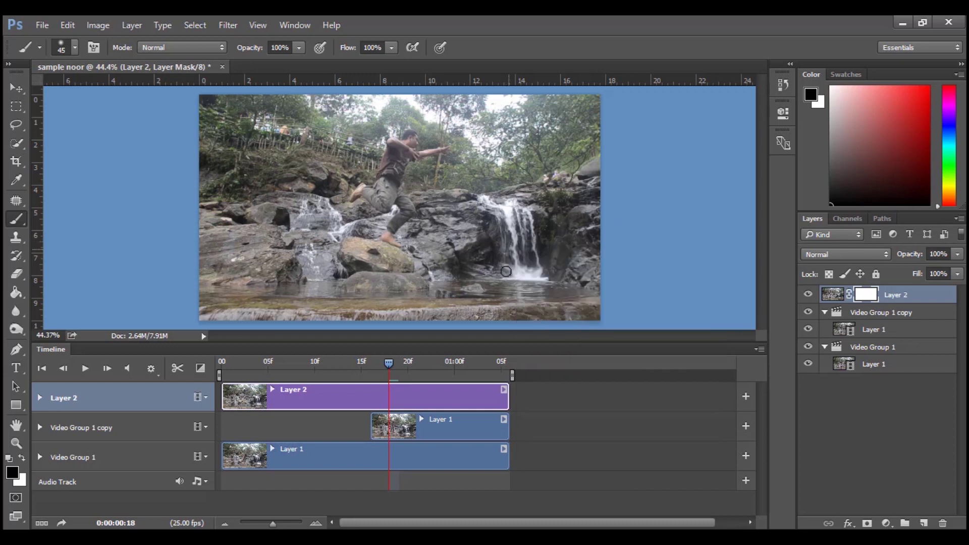
mouse_move(487, 201)
mouse_down()
mouse_move(523, 266)
mouse_move(537, 265)
mouse_move(539, 227)
mouse_up()
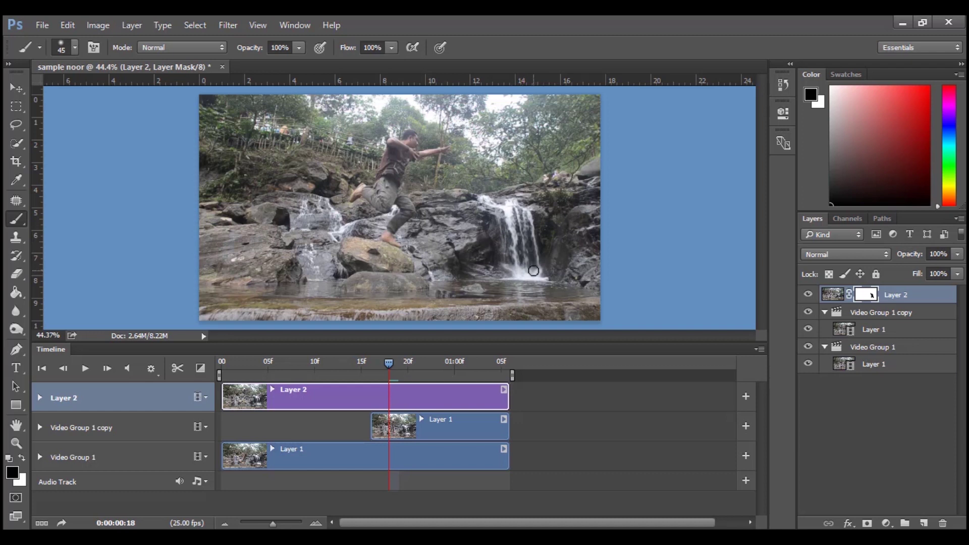
- Paint black over the pool at the waterfall's base, then scrub frames 14–24 to check
key(backslash)
key(x)
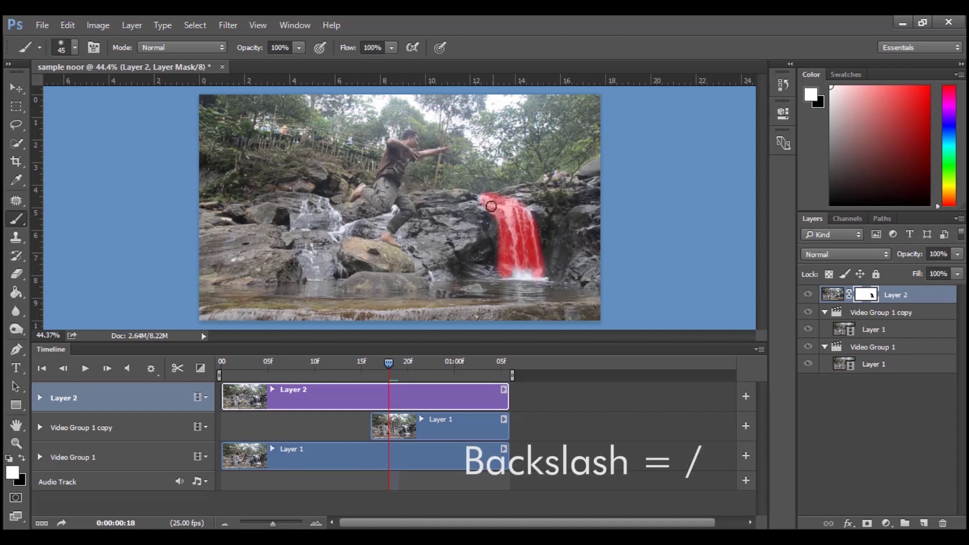
key(x)
mouse_move(485, 199)
mouse_down()
mouse_move(430, 316)
mouse_move(298, 241)
mouse_move(320, 256)
mouse_up()
click(384, 364)
click(352, 364)
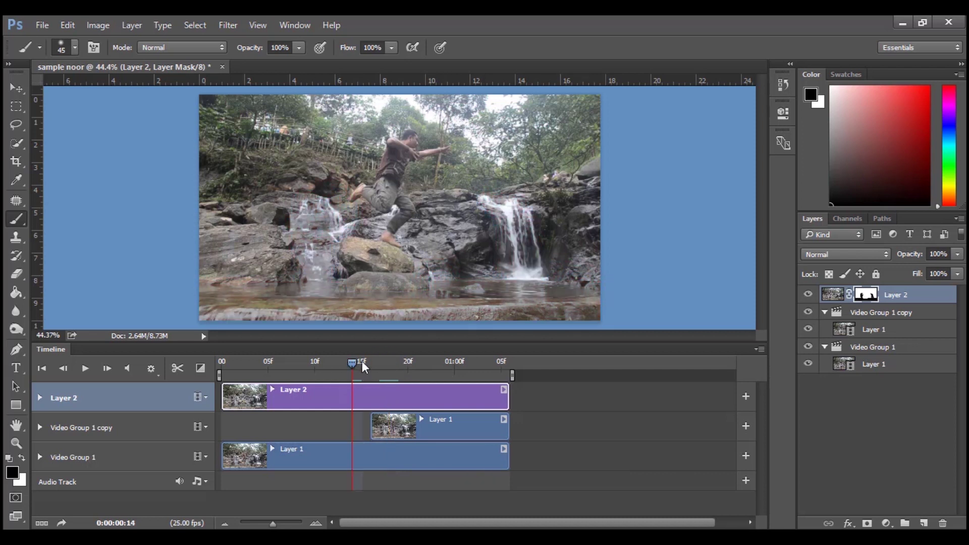
drag(356, 362, 386, 381)
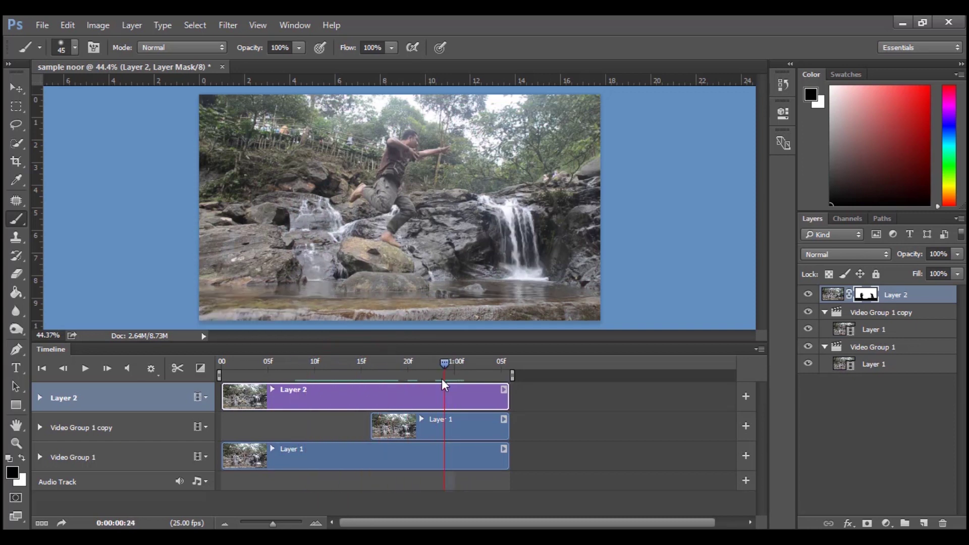
mouse_move(386, 382)
mouse_down()
mouse_move(318, 401)
mouse_move(422, 397)
mouse_up()
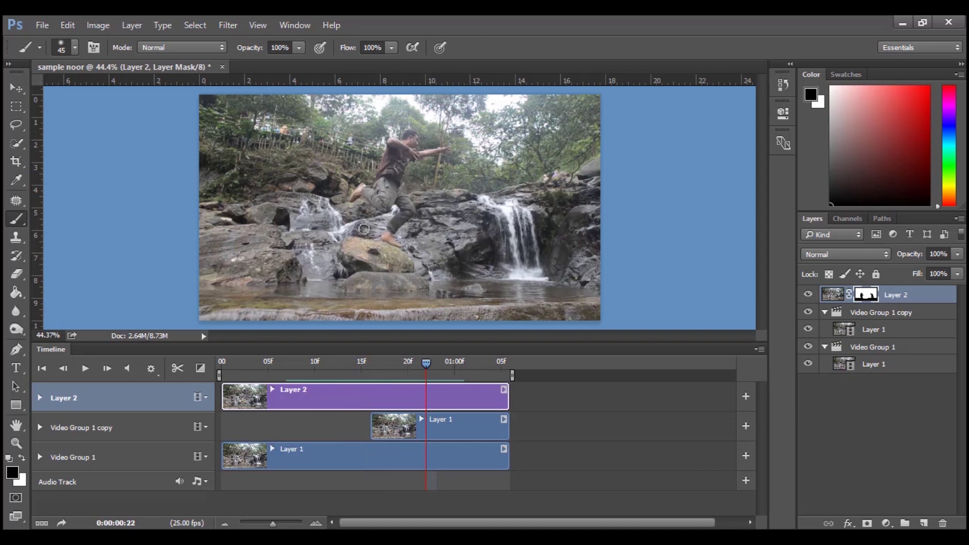
- Extend the mask from the left waterfall toward the man's leg and preview frame 17
key(backslash)
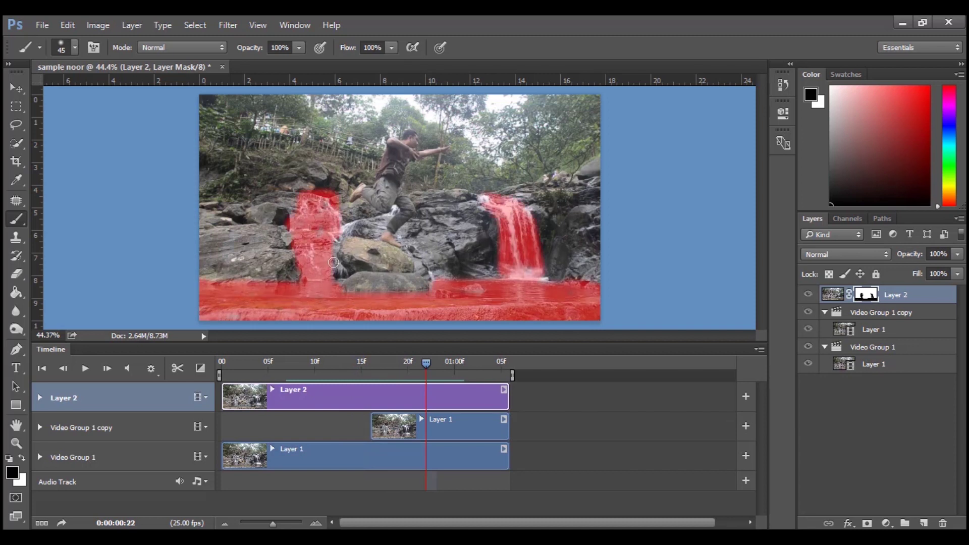
mouse_move(334, 277)
mouse_down()
mouse_move(373, 219)
mouse_move(347, 233)
mouse_up()
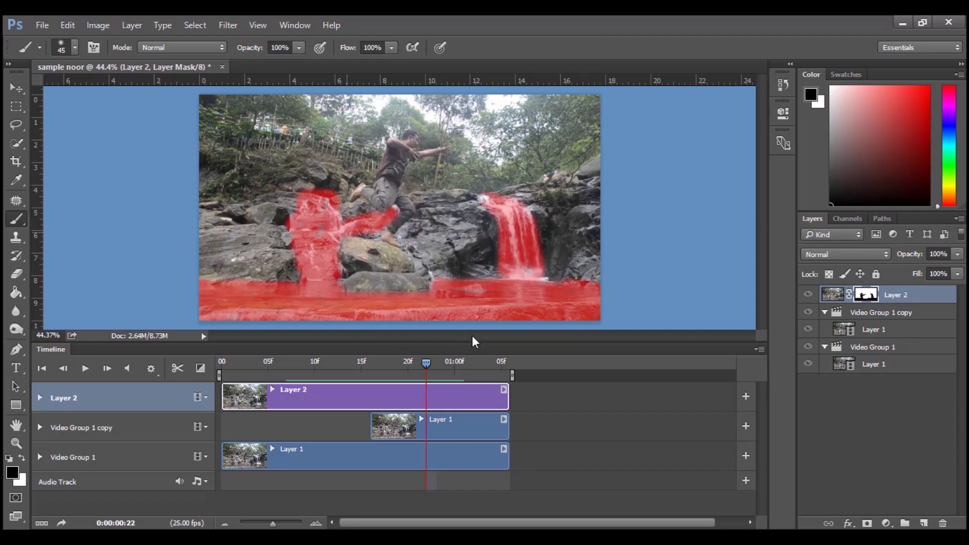
key(backslash)
mouse_move(426, 363)
mouse_down()
mouse_move(380, 364)
mouse_move(450, 366)
mouse_move(417, 374)
mouse_up()
mouse_move(314, 373)
mouse_down()
mouse_move(376, 384)
mouse_move(313, 384)
mouse_move(442, 384)
mouse_up()
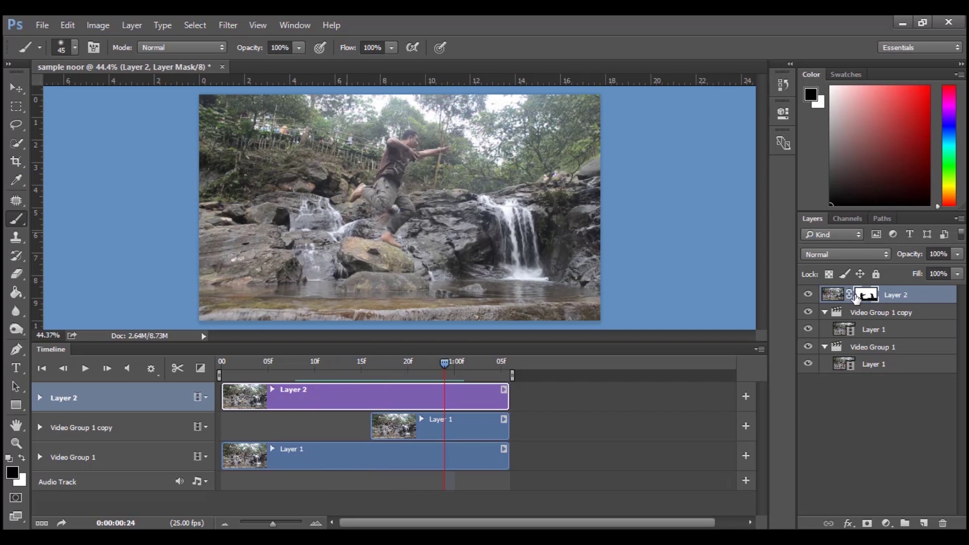
- Paint white on the mask under the man's leg, then restore black and return to frame 16
key(backslash)
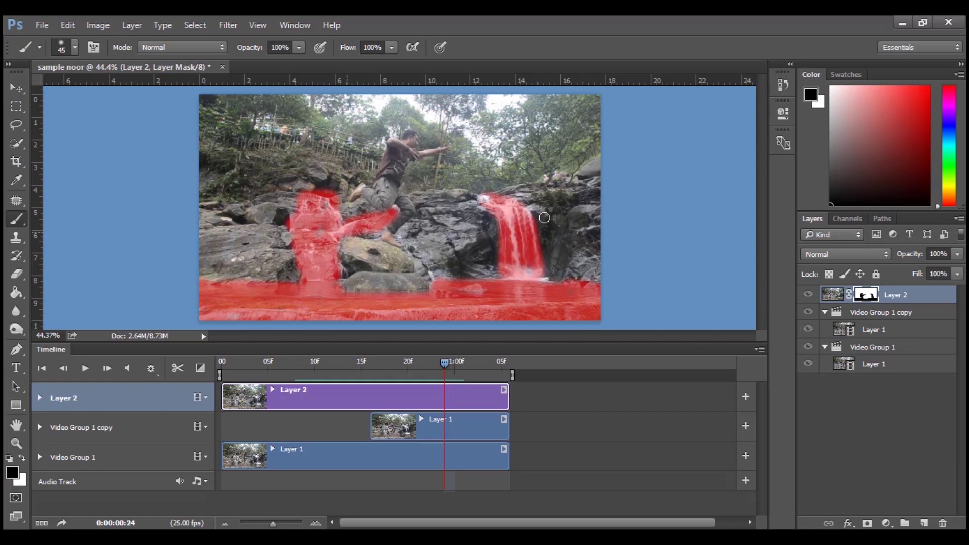
key(x)
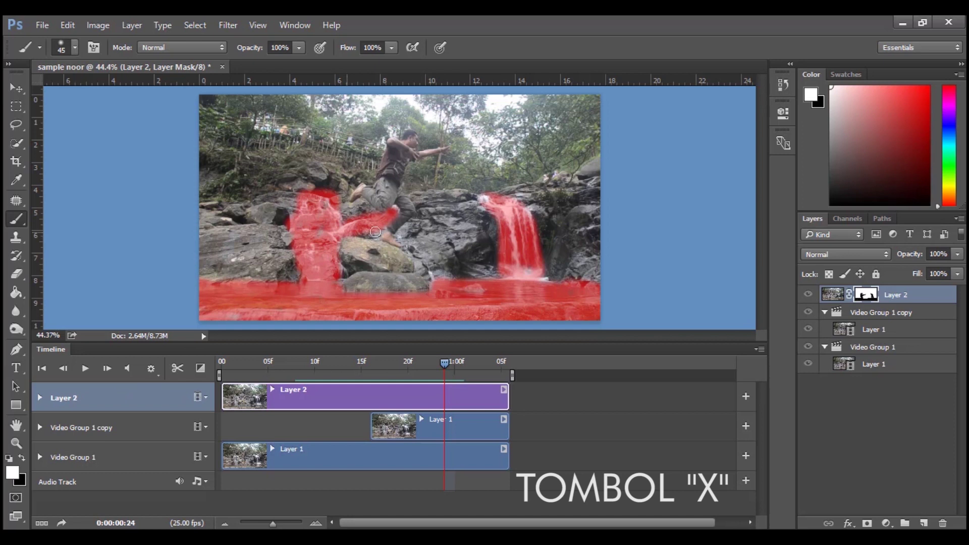
mouse_move(353, 238)
mouse_down()
mouse_move(382, 222)
mouse_move(363, 221)
mouse_up()
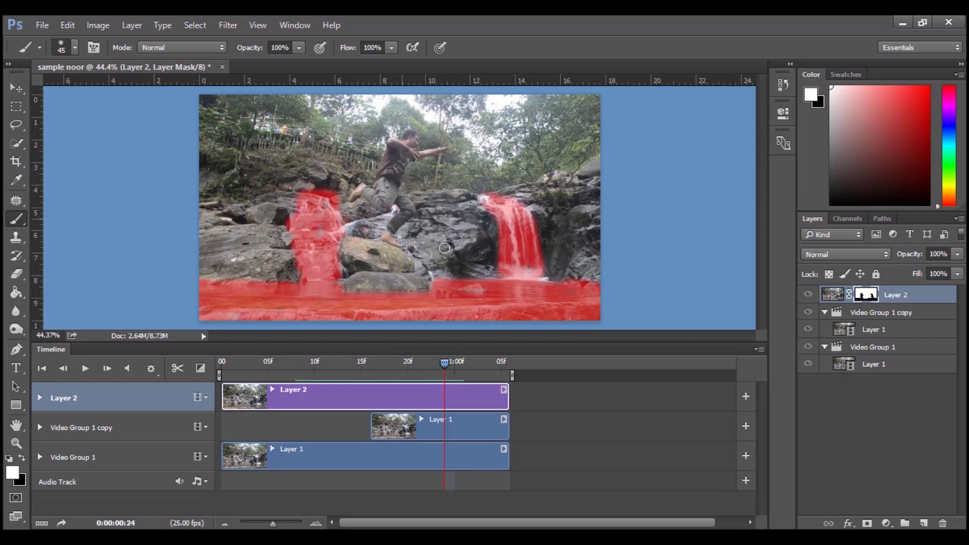
key(backslash)
key(x)
drag(444, 363, 370, 363)
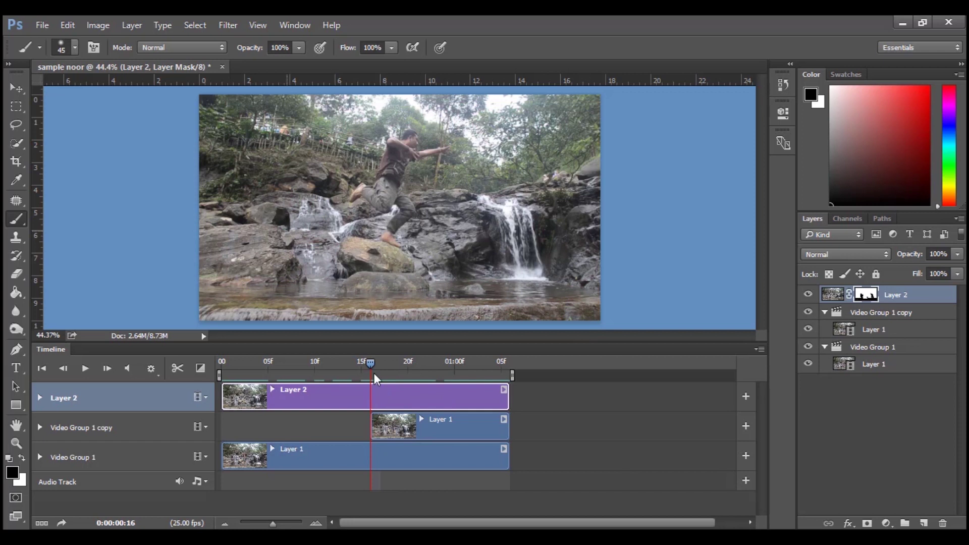
mouse_move(370, 363)
mouse_down()
mouse_move(501, 364)
mouse_move(249, 371)
mouse_move(242, 381)
mouse_move(464, 379)
mouse_move(328, 388)
mouse_move(400, 378)
mouse_up()
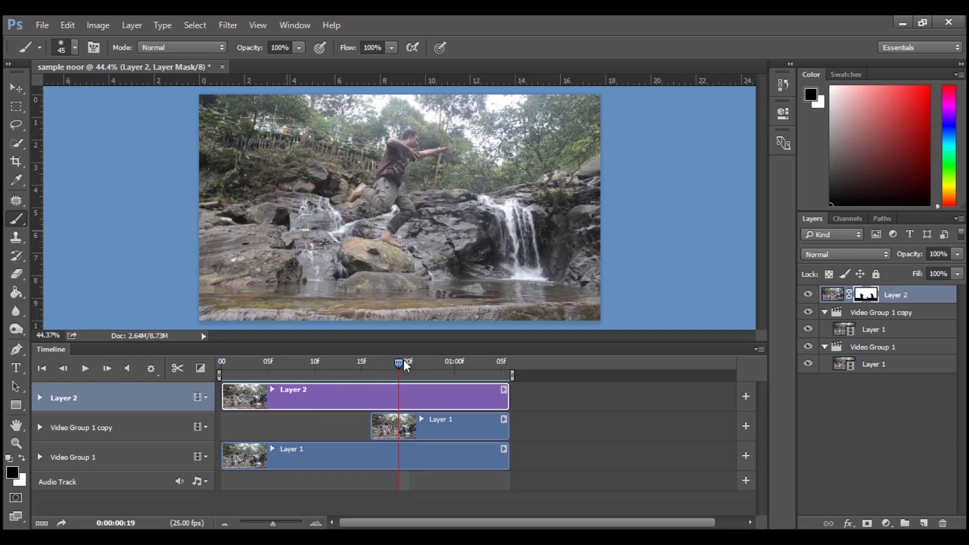
mouse_move(402, 361)
mouse_down()
mouse_move(444, 363)
mouse_move(359, 381)
mouse_up()
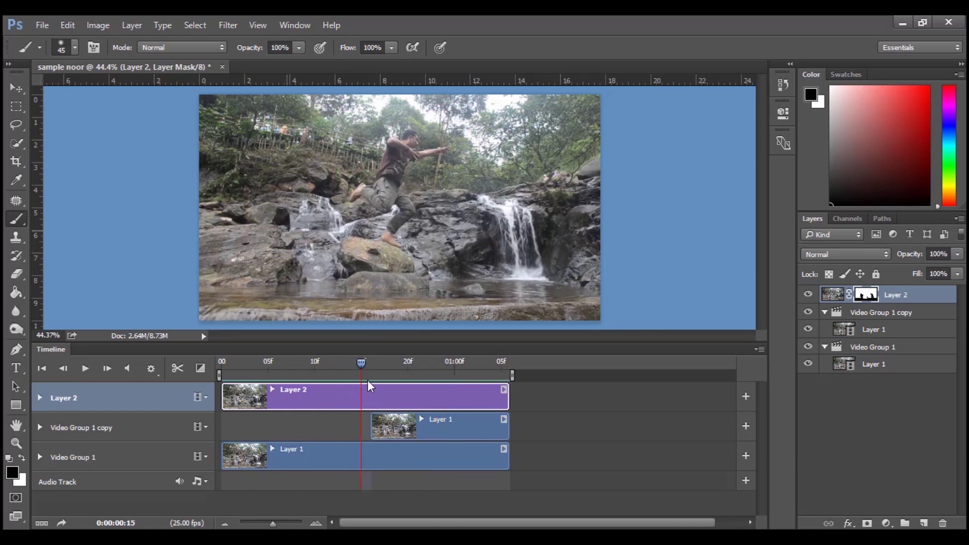
mouse_move(361, 363)
mouse_down()
mouse_move(370, 364)
mouse_move(297, 372)
mouse_move(370, 374)
mouse_move(286, 374)
mouse_move(452, 371)
mouse_move(262, 384)
mouse_move(383, 368)
mouse_move(351, 373)
mouse_up()
mouse_move(291, 376)
mouse_down()
mouse_move(247, 375)
mouse_move(425, 371)
mouse_move(263, 378)
mouse_move(398, 374)
mouse_up()
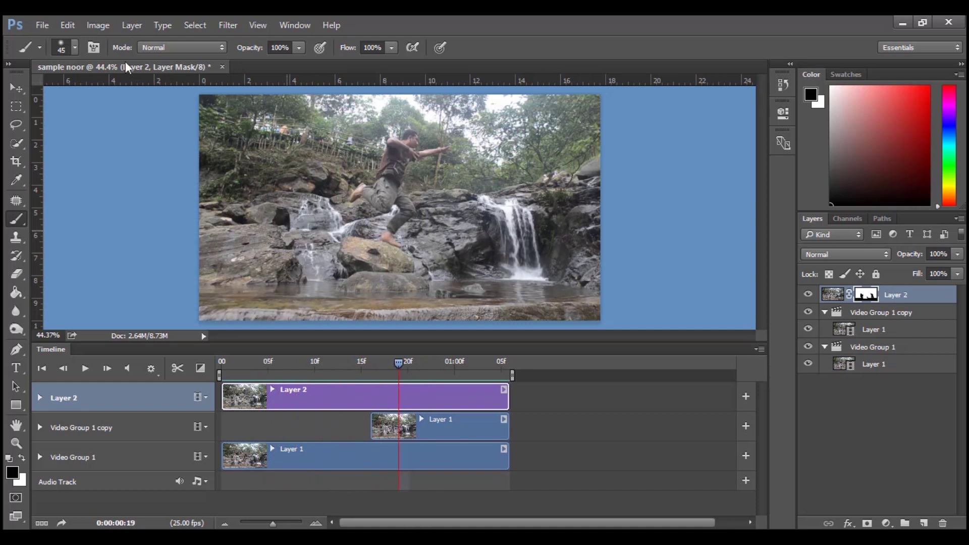
- Open Save for Web (Legacy) to preview the animation as a 1280×720, 256-colour GIF
click(46, 26)
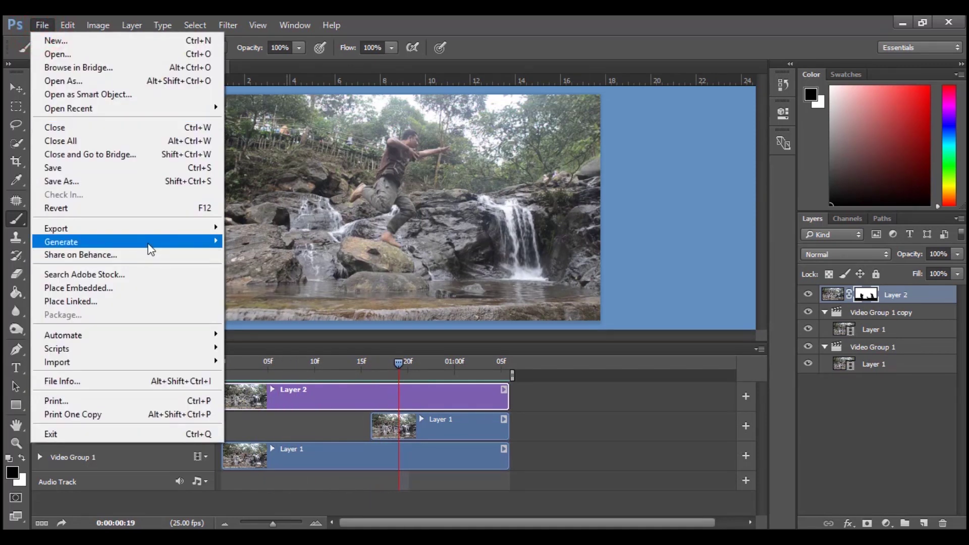
mouse_move(125, 228)
click(275, 283)
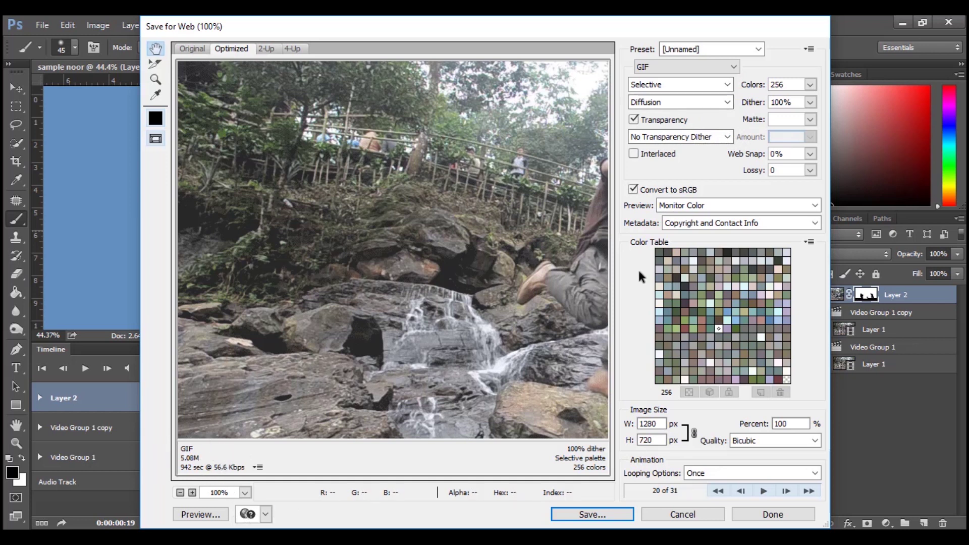
- Set the GIF's Looping Options to Forever
drag(507, 235, 271, 241)
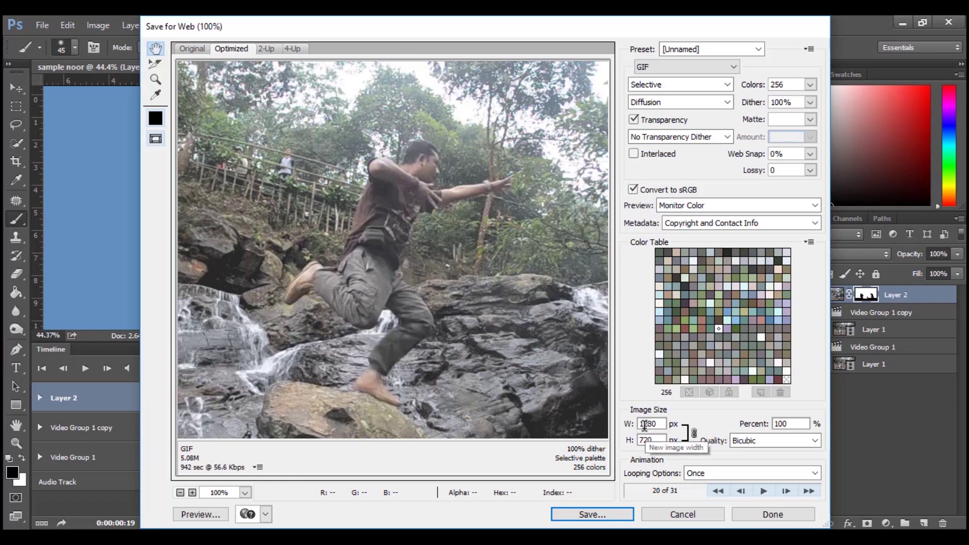
click(707, 473)
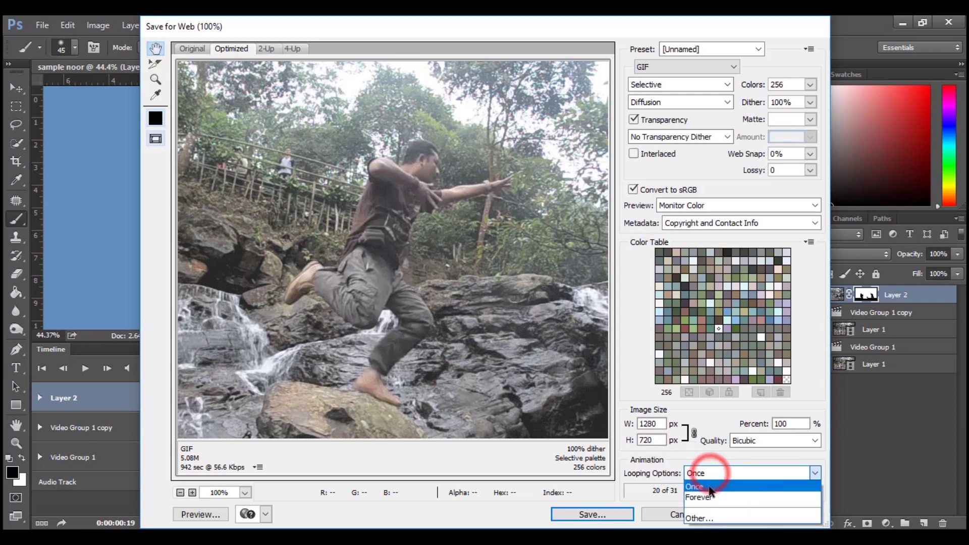
click(707, 499)
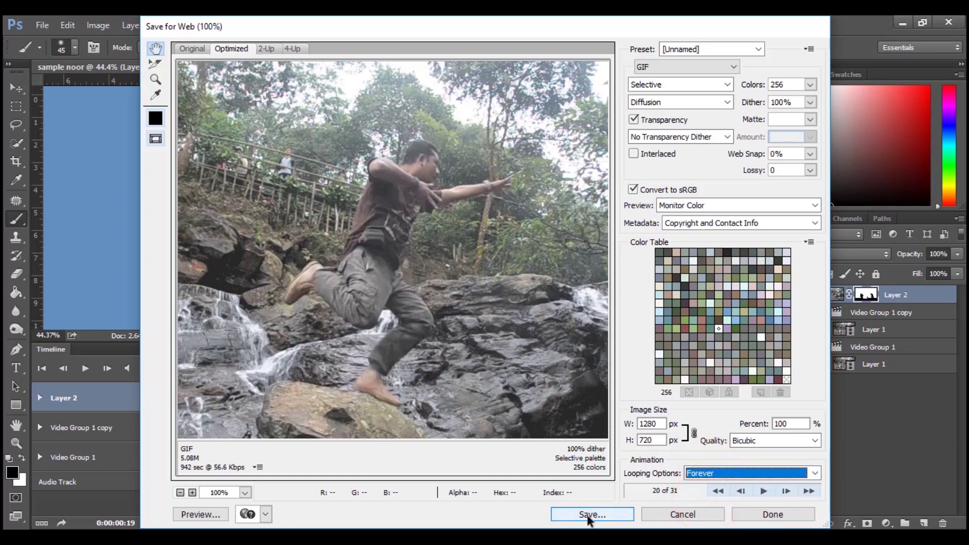
- Save the GIF as sample-noor.gif in the cinemagraph folder and drag it toward Chrome
click(589, 519)
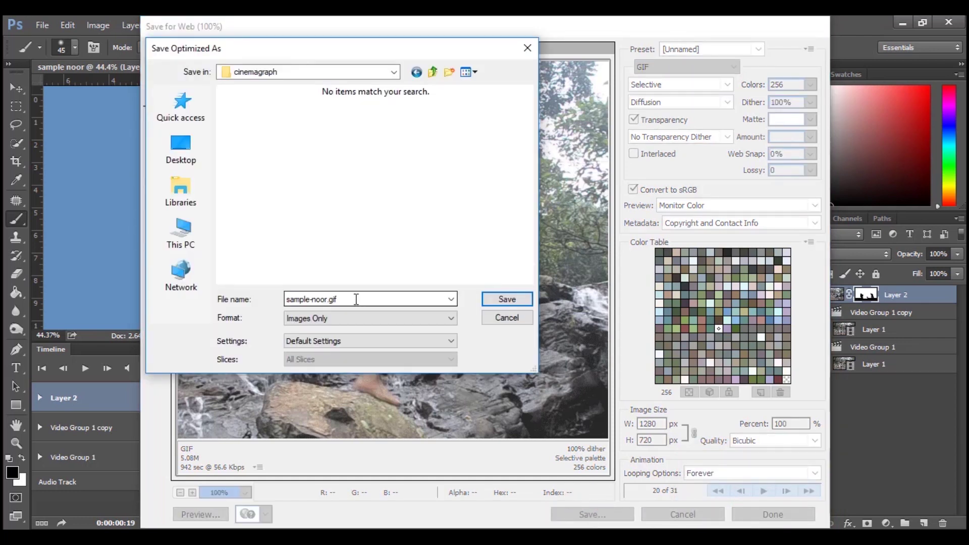
click(507, 299)
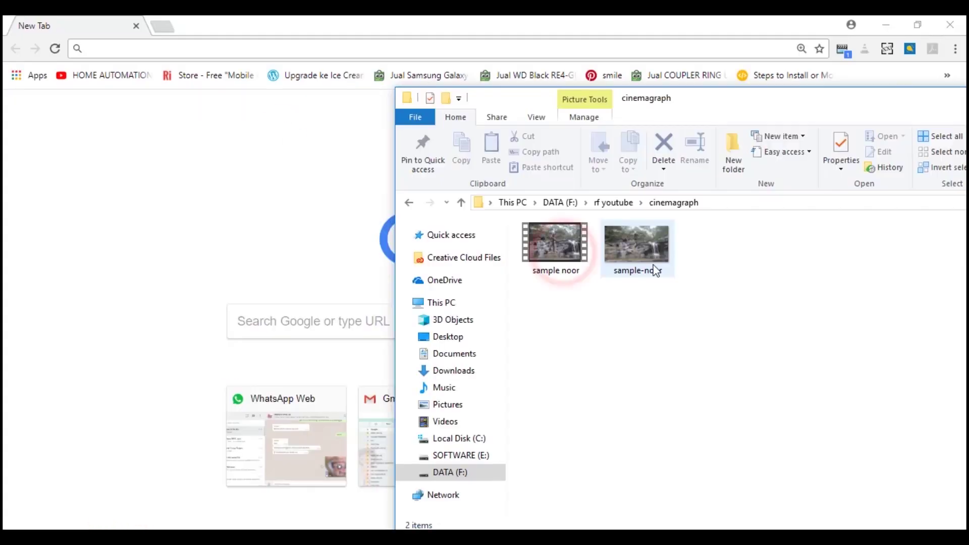
click(631, 258)
drag(631, 258, 247, 56)
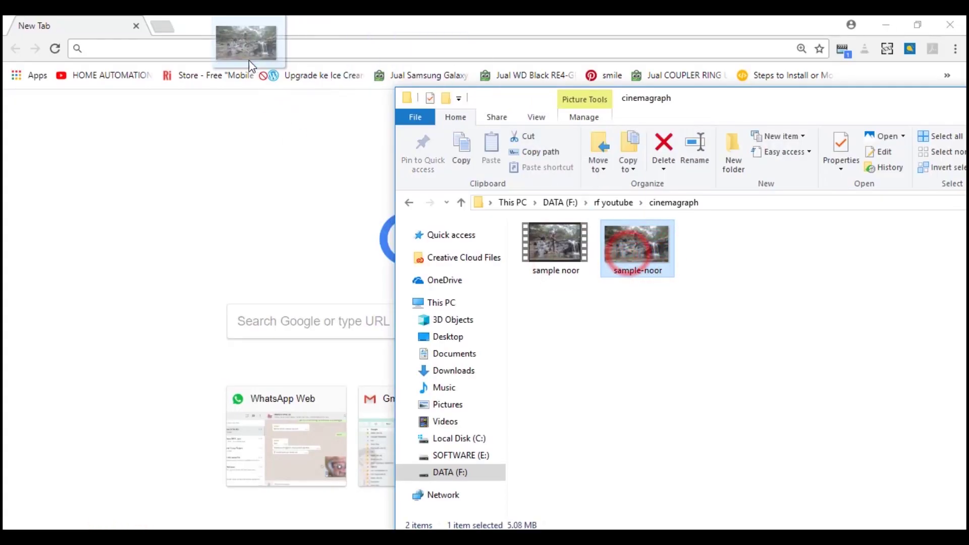
- Drop sample-noor.gif onto Chrome's address bar so the waterfall cinemagraph plays
drag(226, 112, 216, 120)
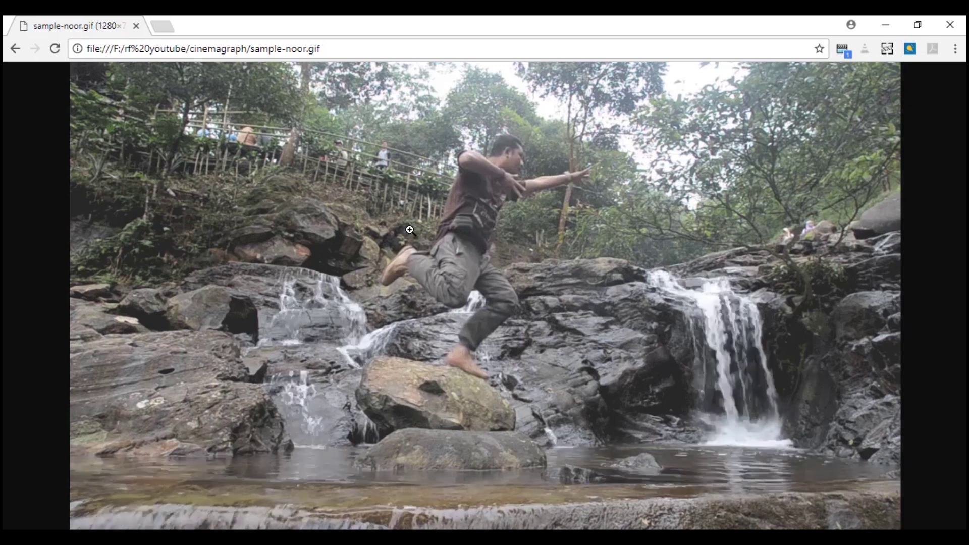